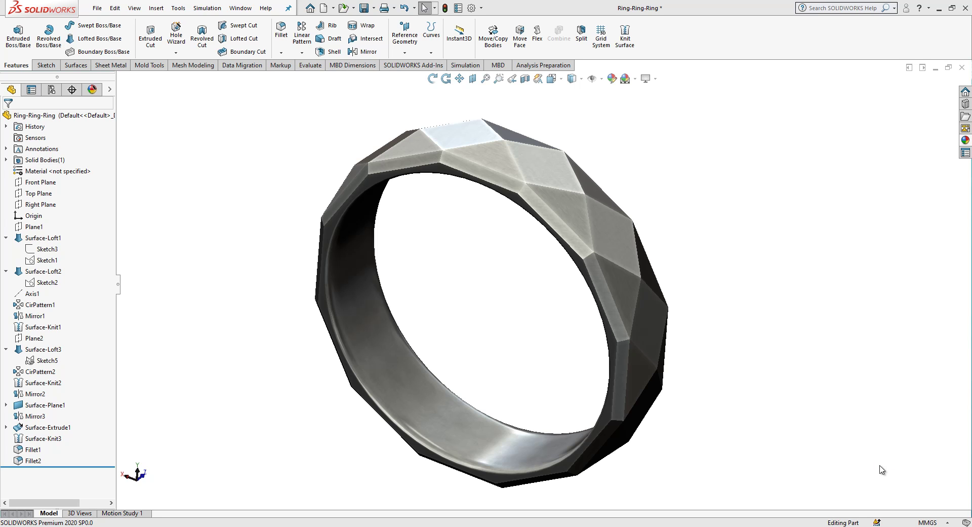
- Start a new SOLIDWORKS document from the quick-access toolbar
left_click(323, 8)
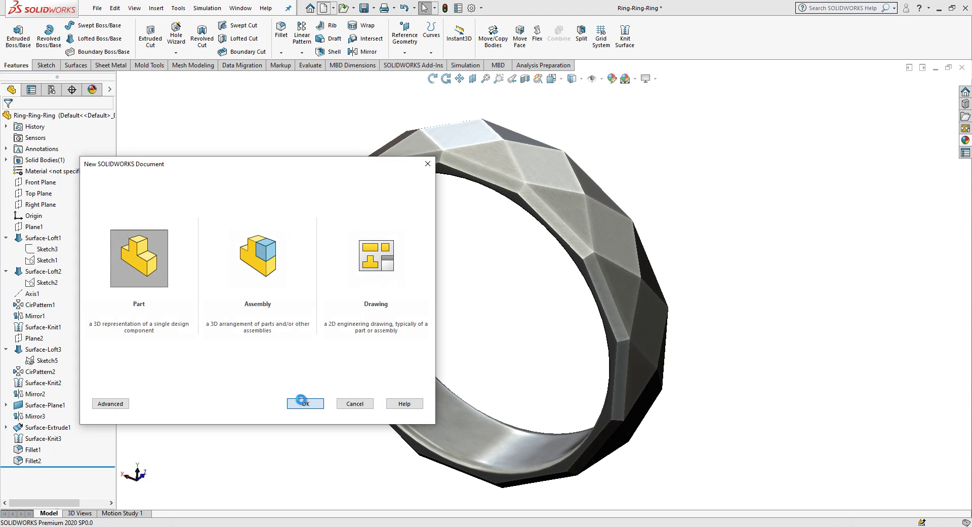
- Create a new part and start a sketch on the Front Plane
left_click(304, 403)
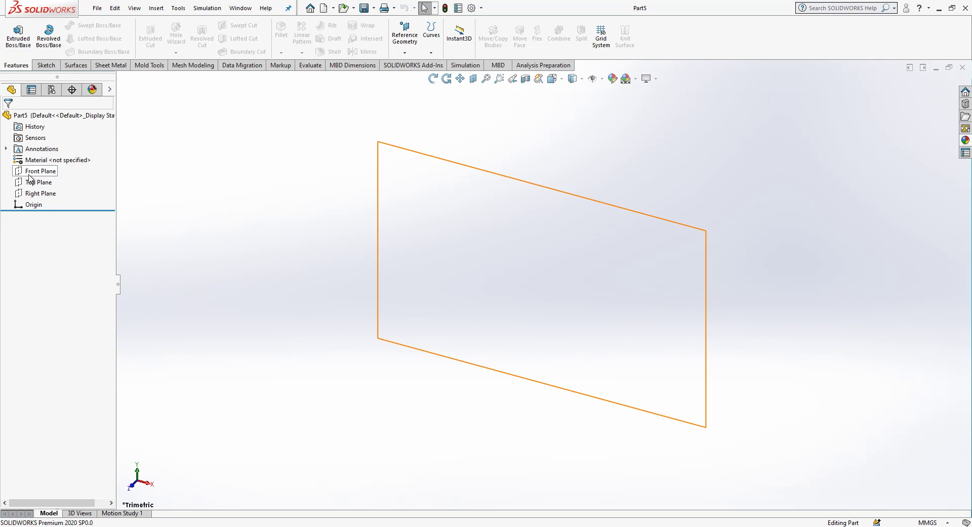
left_click(38, 171)
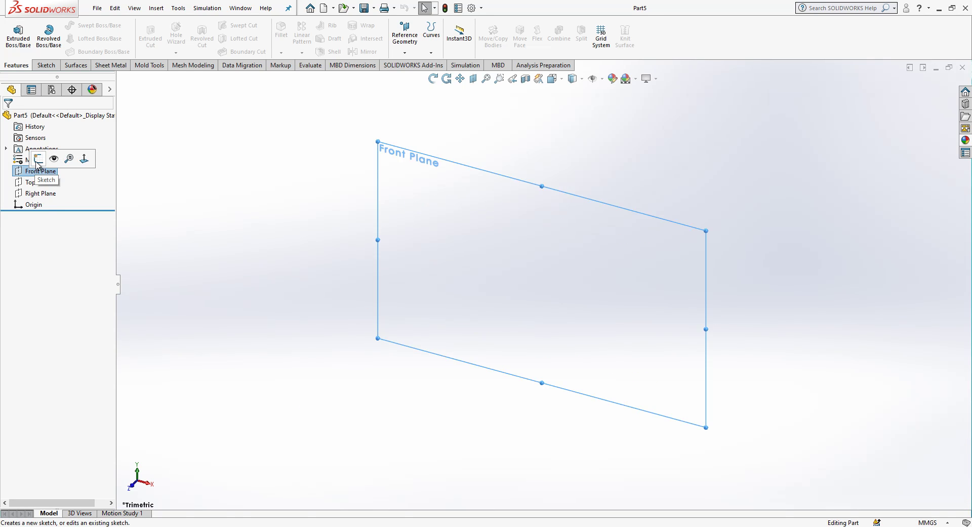
left_click(38, 160)
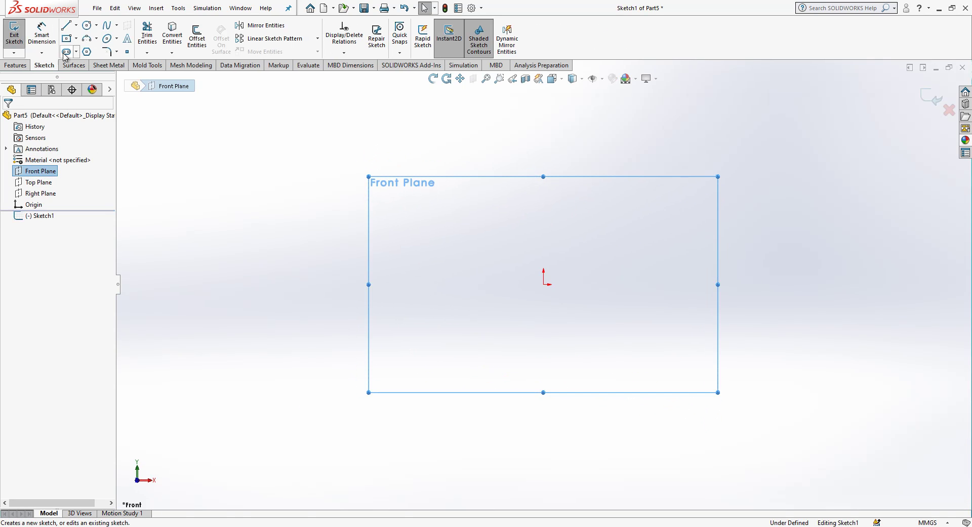
- Draw a 12-sided polygon centred on the origin
left_click(85, 53)
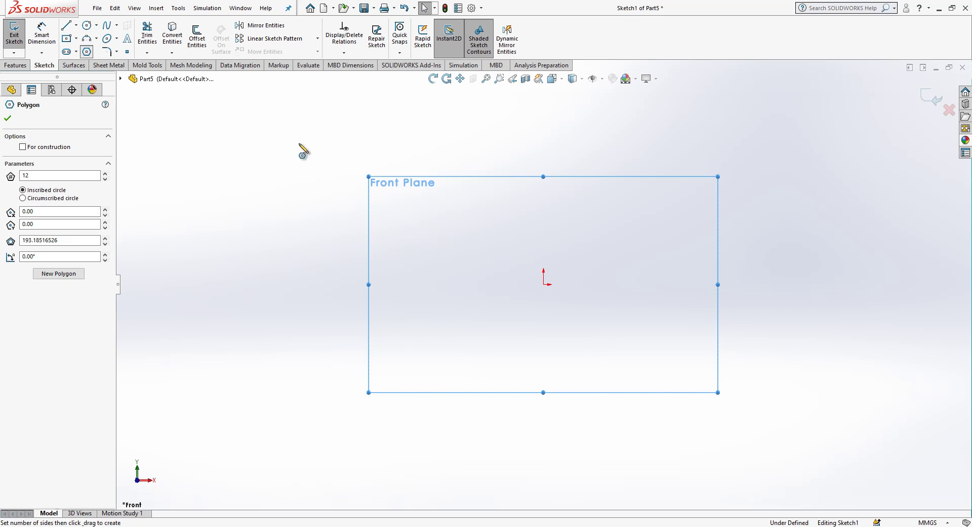
left_click(547, 284)
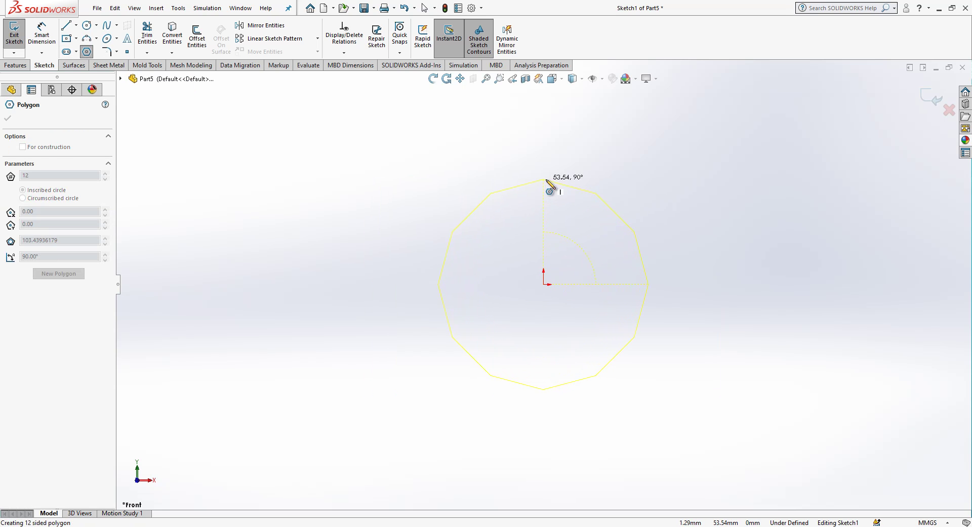
key("Escape")
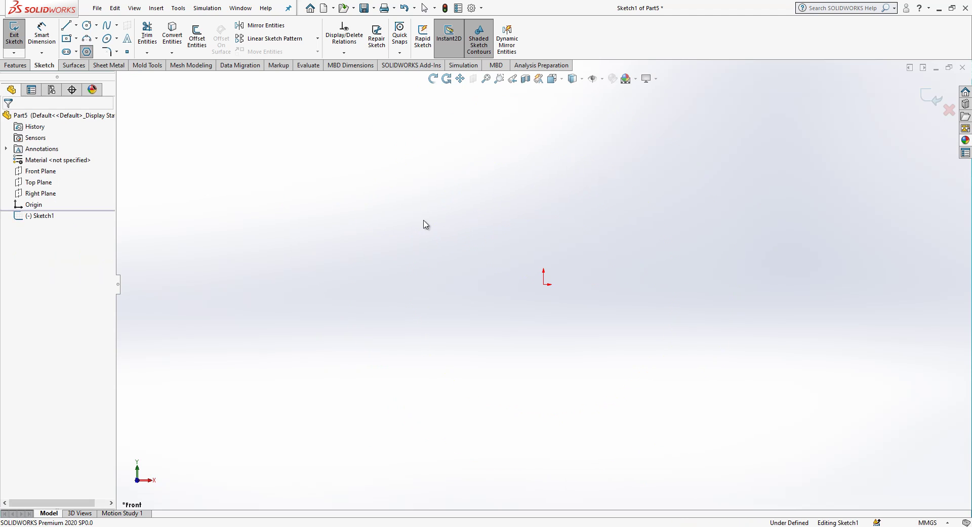
left_click(89, 53)
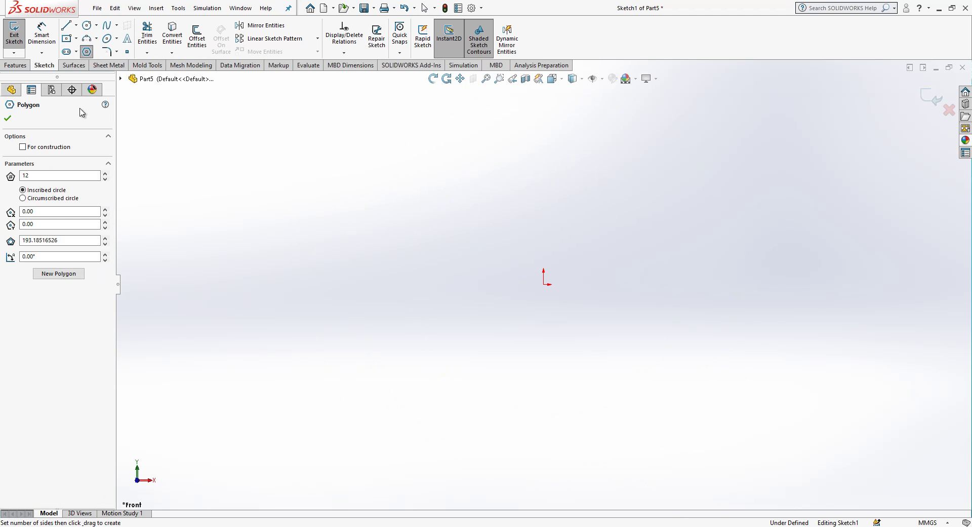
left_click(27, 174)
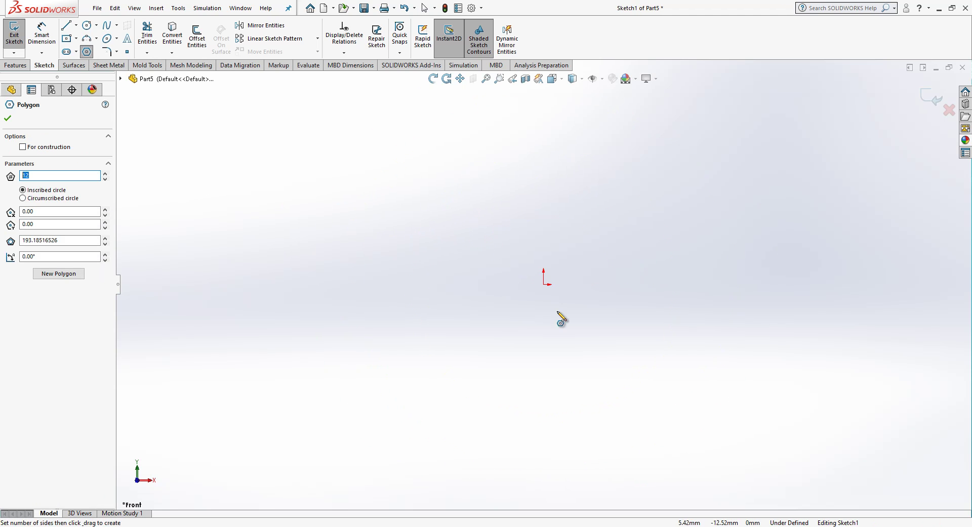
left_click_drag(547, 284, 544, 145)
key("Escape")
left_click(544, 146)
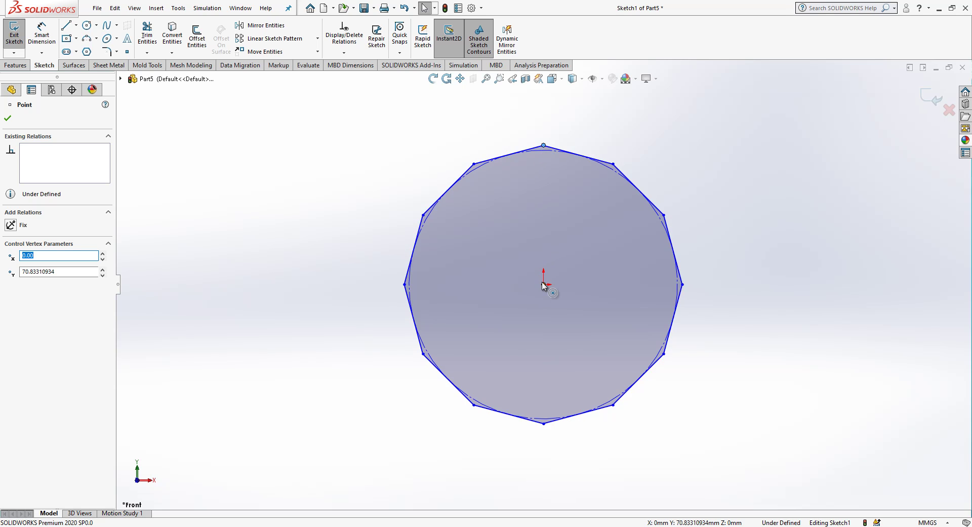
- Dimension the polygon's construction circle to a 20 mm diameter
left_click(543, 284, "ctrl")
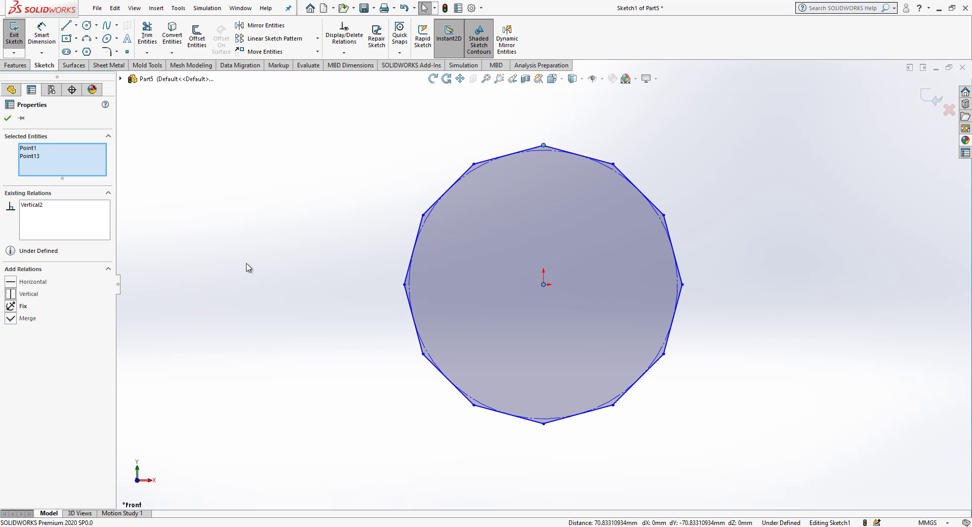
left_click(280, 262)
left_click(42, 33)
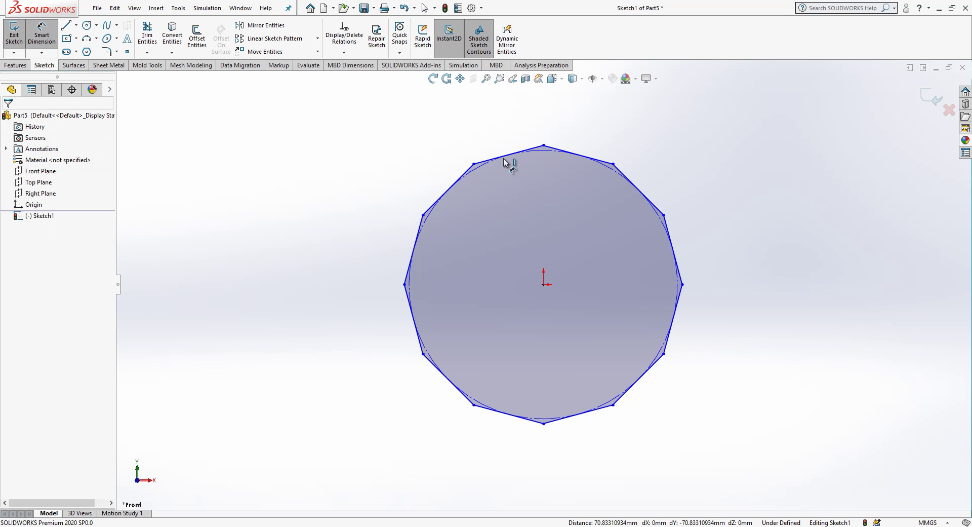
left_click(553, 152)
left_click(552, 191)
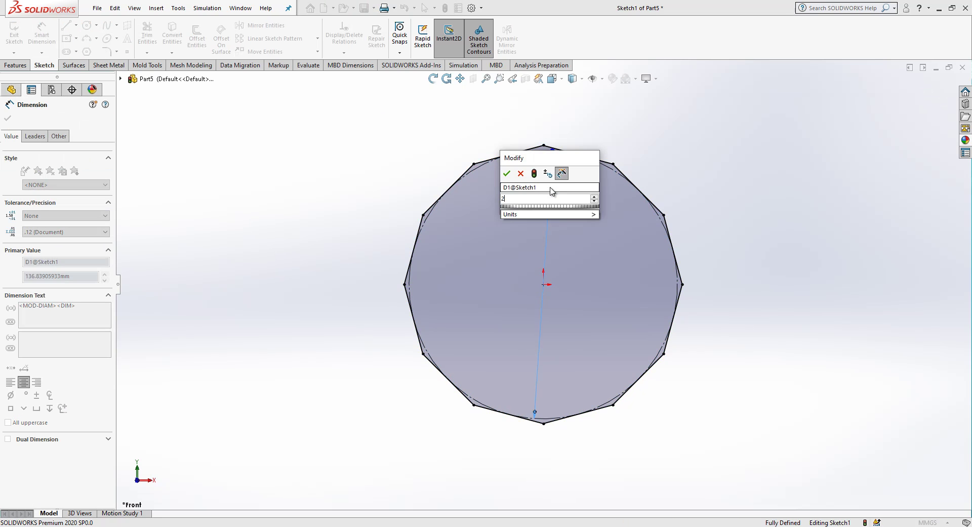
type("20")
key("Return")
left_click(674, 172)
scroll(678, 178, "down", 2)
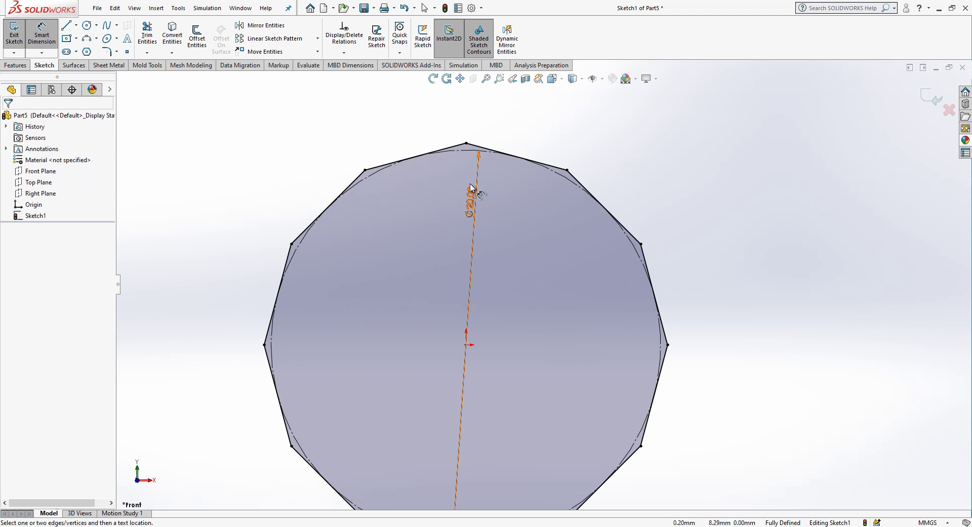
left_click(476, 202)
left_click_drag(477, 202, 521, 230)
key("Escape")
key("Escape")
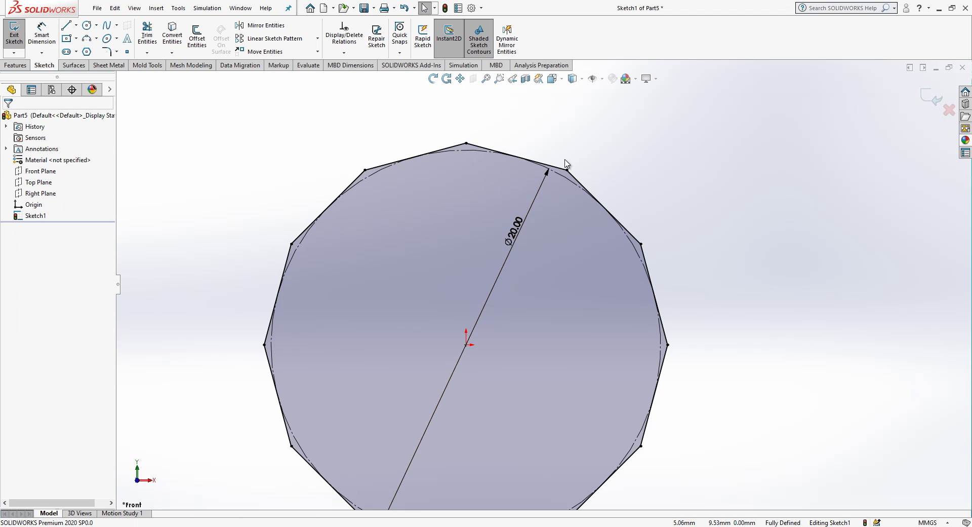
scroll(757, 186, "up", 1)
- Exit the sketch and add a plane offset 2 mm from the Front Plane
left_click(928, 98)
left_click(38, 171)
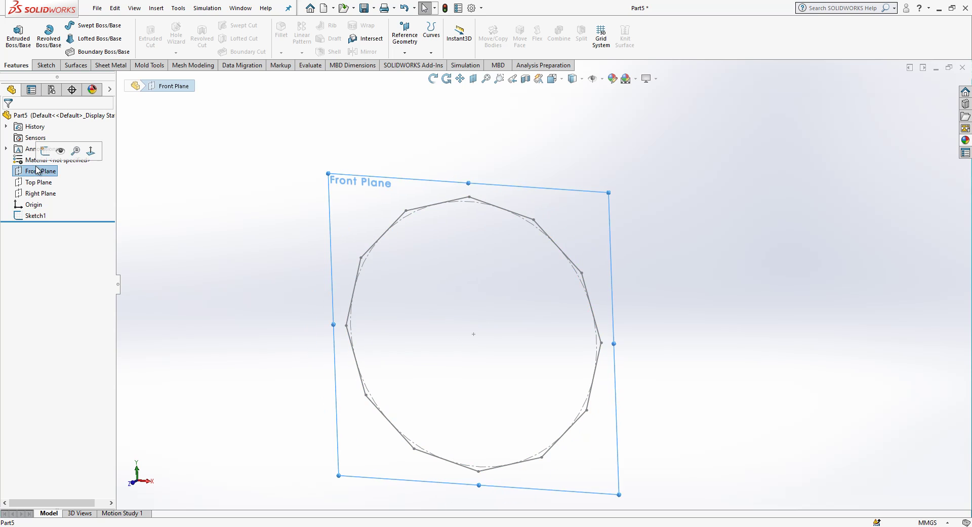
left_click(405, 51)
left_click(419, 67)
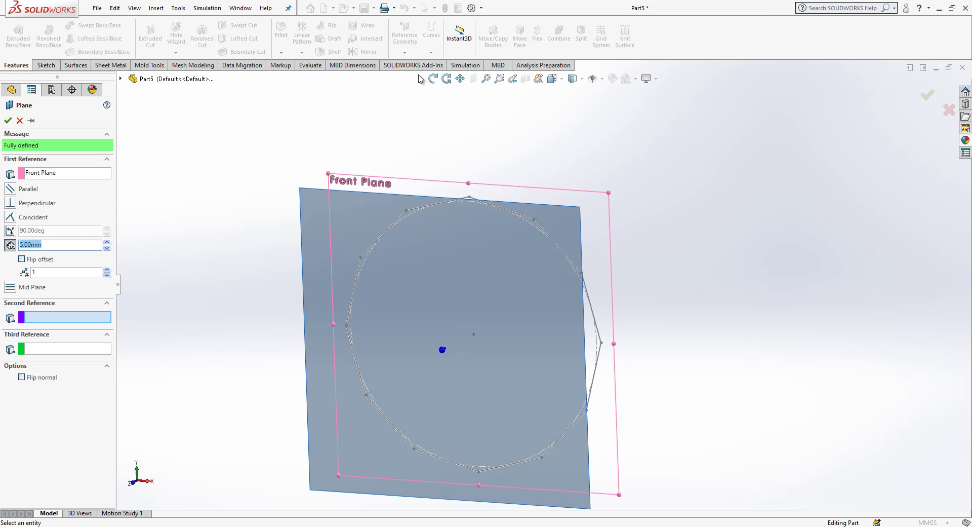
type("2")
key("Return")
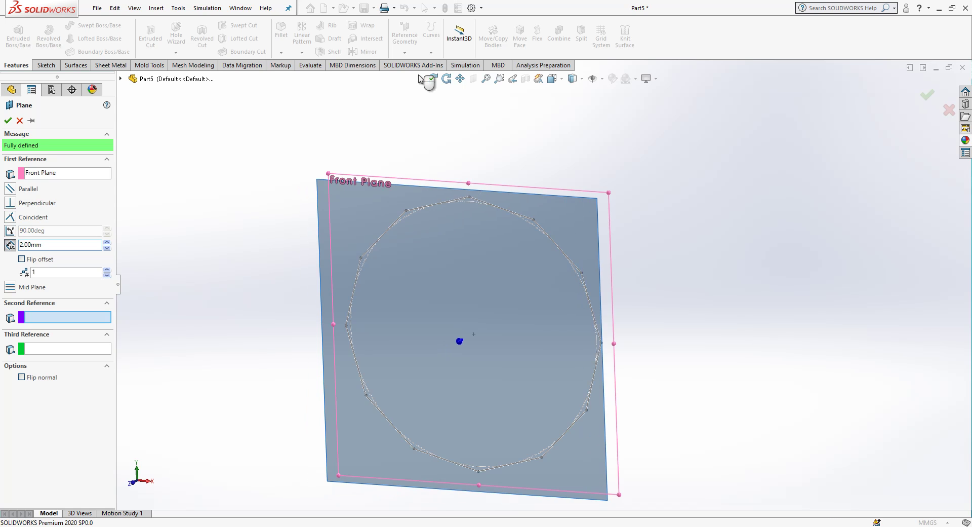
- On Plane1, viewed head-on, draw a smaller 12-sided polygon from the origin
left_click(334, 188)
left_click(377, 158)
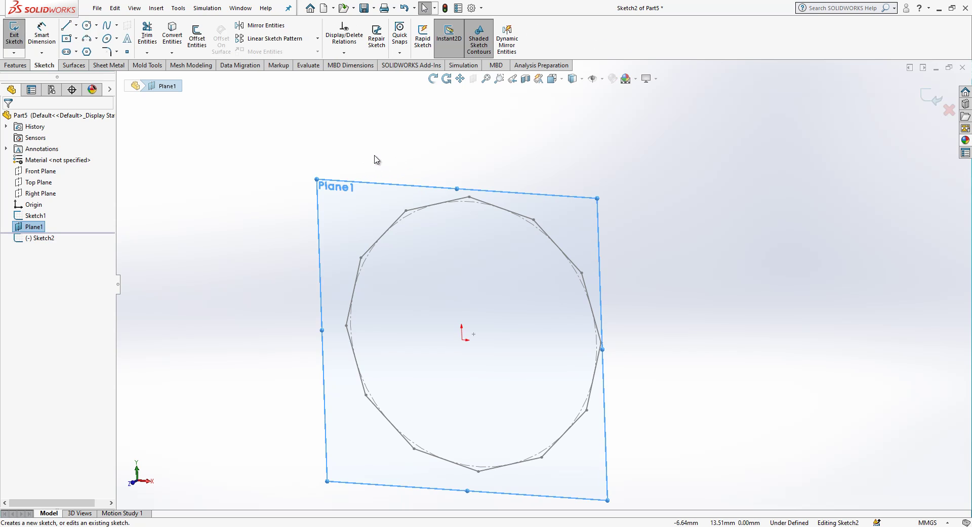
key("space")
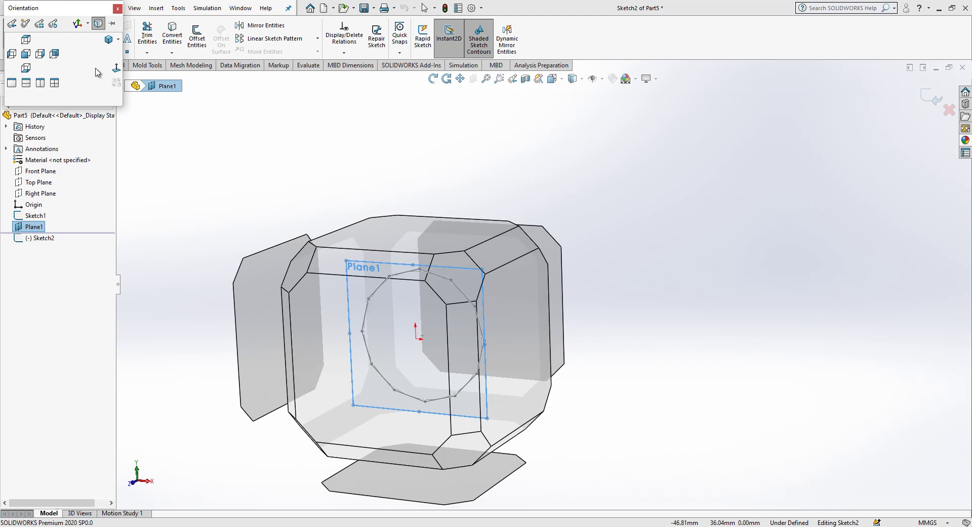
left_click(114, 69)
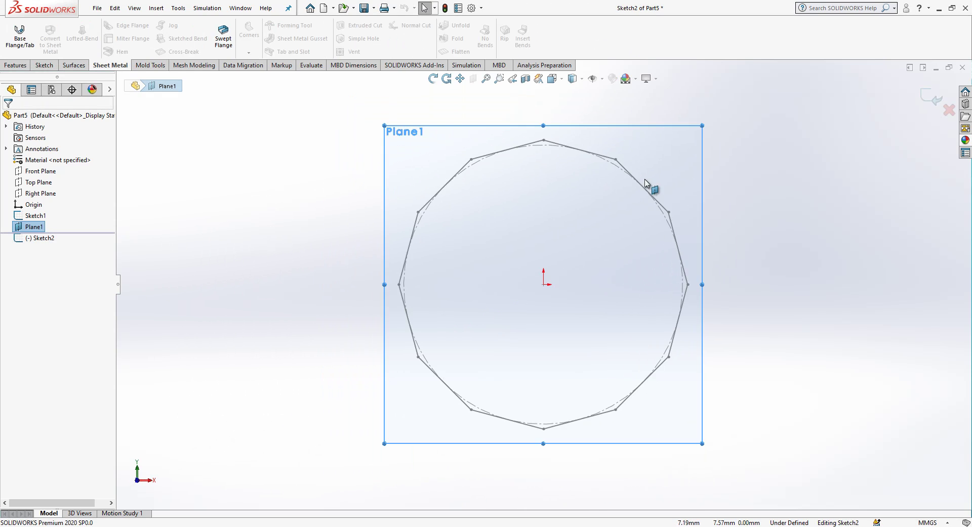
left_click(44, 65)
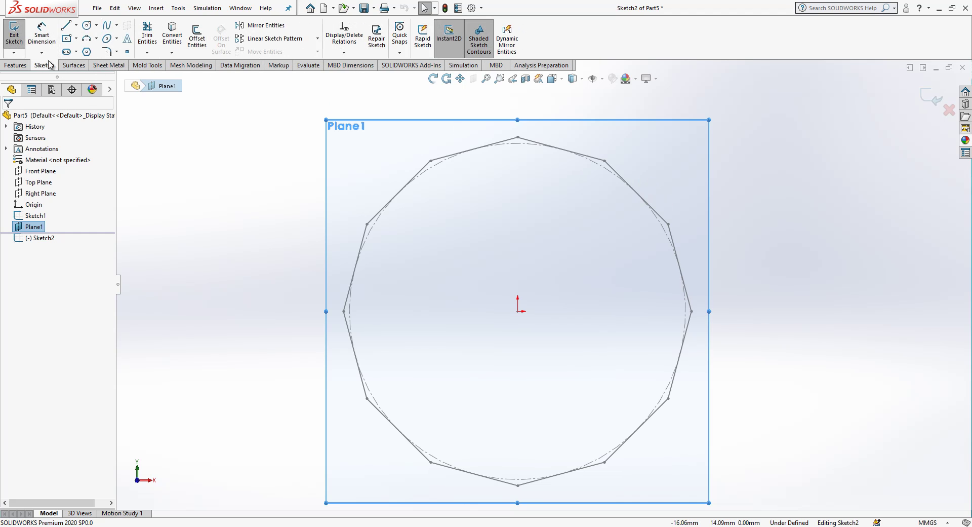
left_click(86, 51)
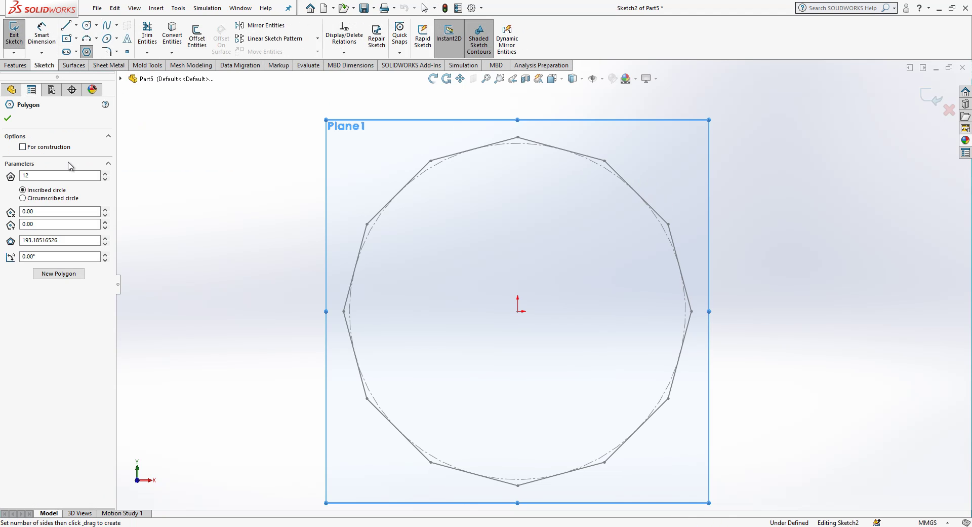
left_click(518, 310)
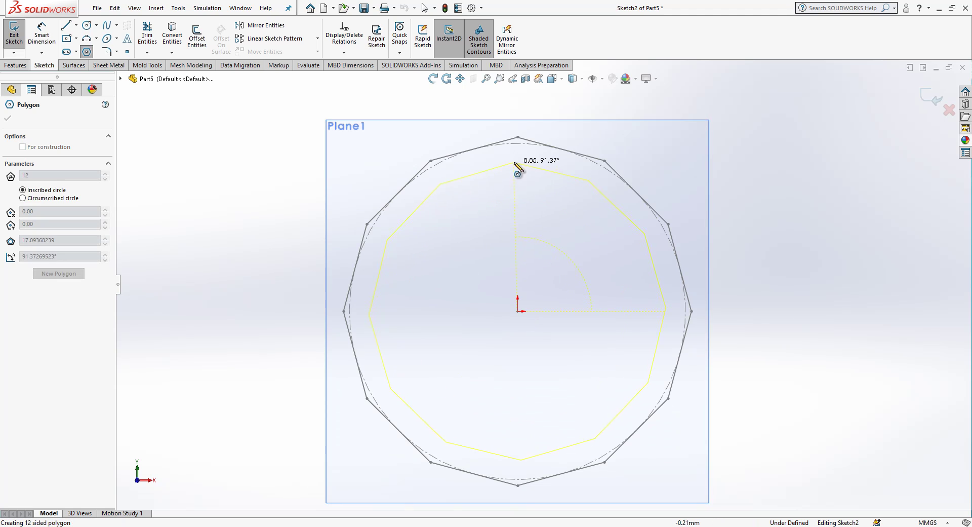
left_click(555, 158)
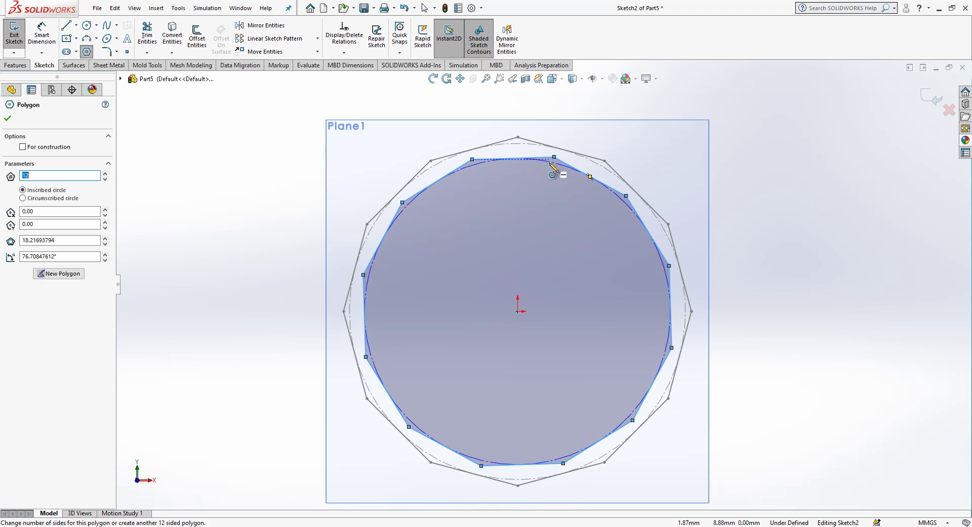
key("Escape")
- Make the inner polygon's top edge horizontal and its vertex the midpoint of an outer edge
left_click(540, 160)
left_click(567, 120)
key("Escape")
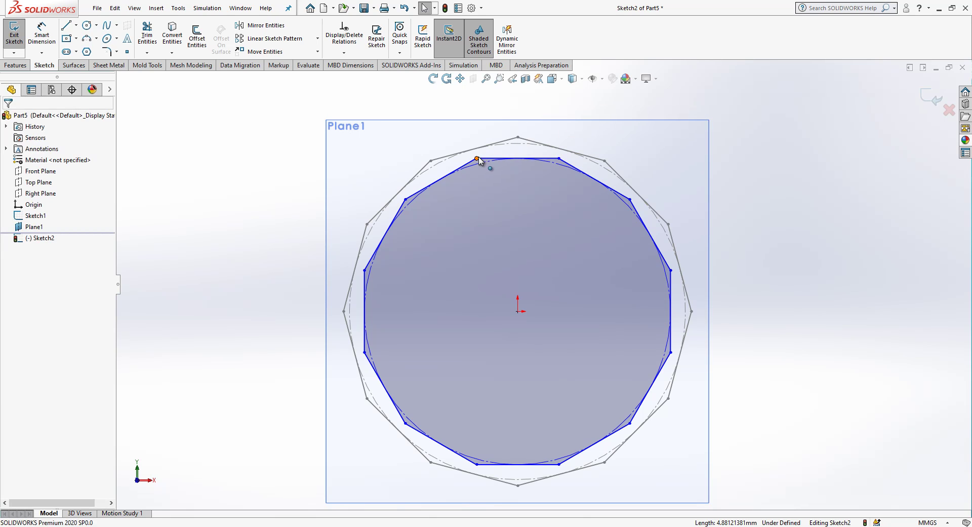
left_click(477, 159)
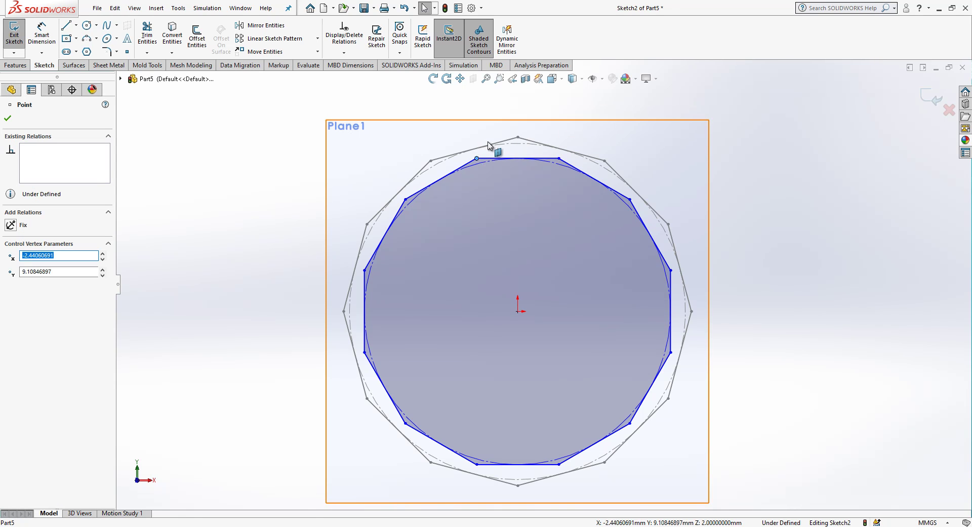
left_click(498, 145, "ctrl")
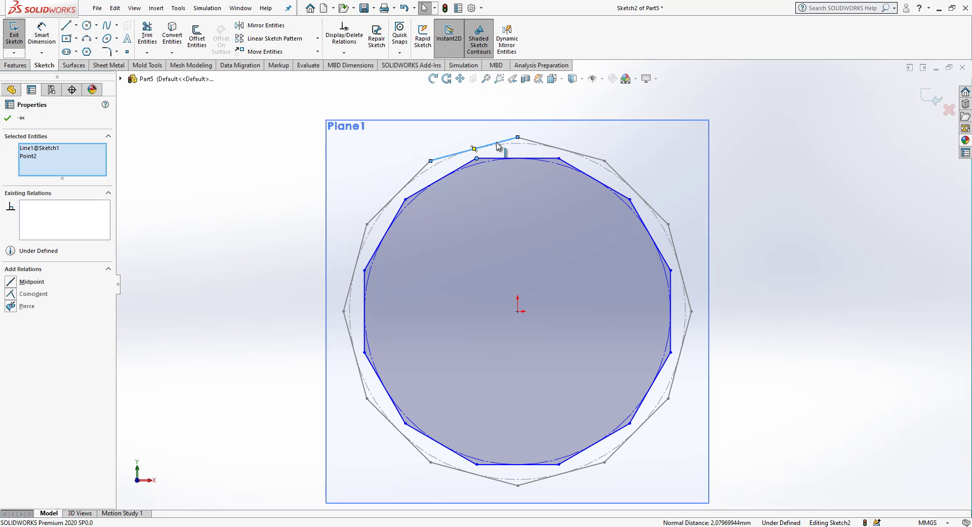
left_click(38, 299)
left_click(178, 242)
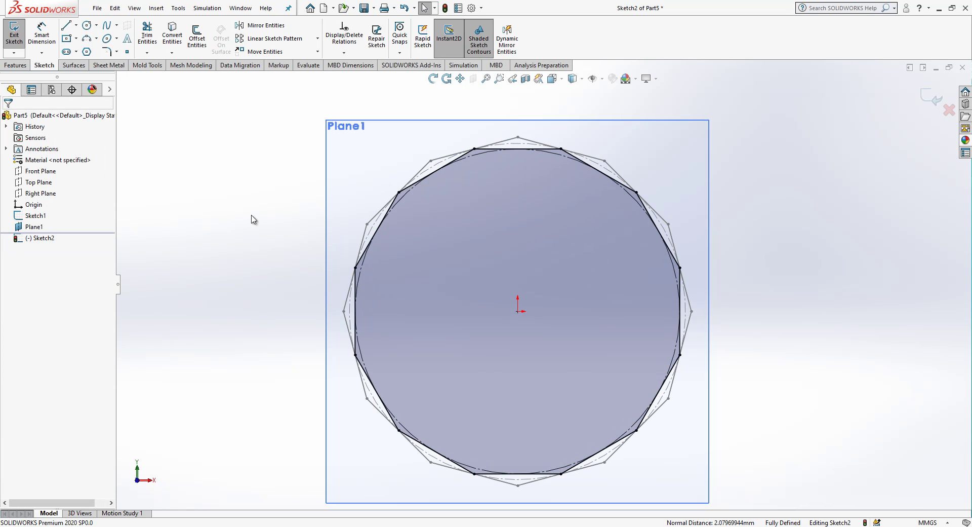
- Close Sketch2 and orbit to view both polygons on their parallel planes
left_click(925, 99)
mouse_move(606, 187)
middle_mouse_down()
mouse_move(566, 191)
mouse_move(530, 228)
mouse_move(412, 233)
middle_mouse_up()
left_click(305, 217)
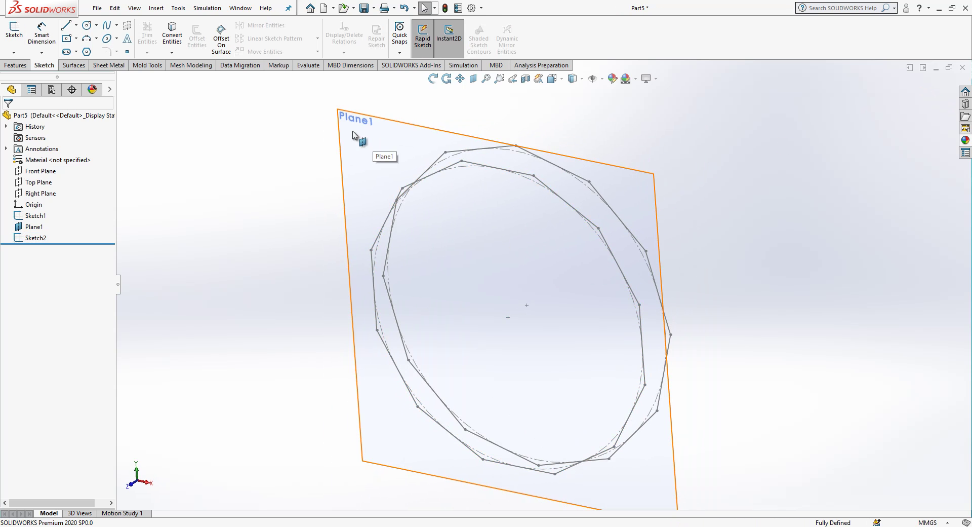
left_click(51, 172)
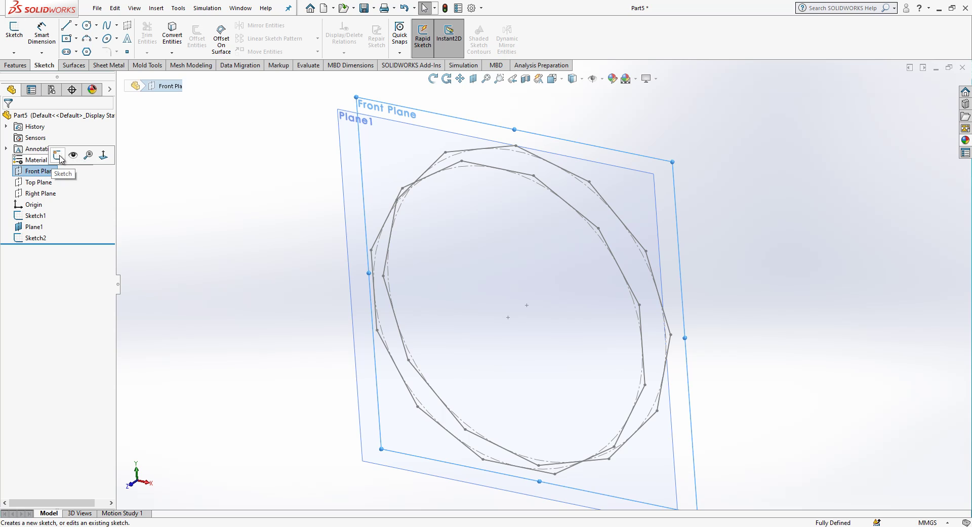
left_click(213, 184)
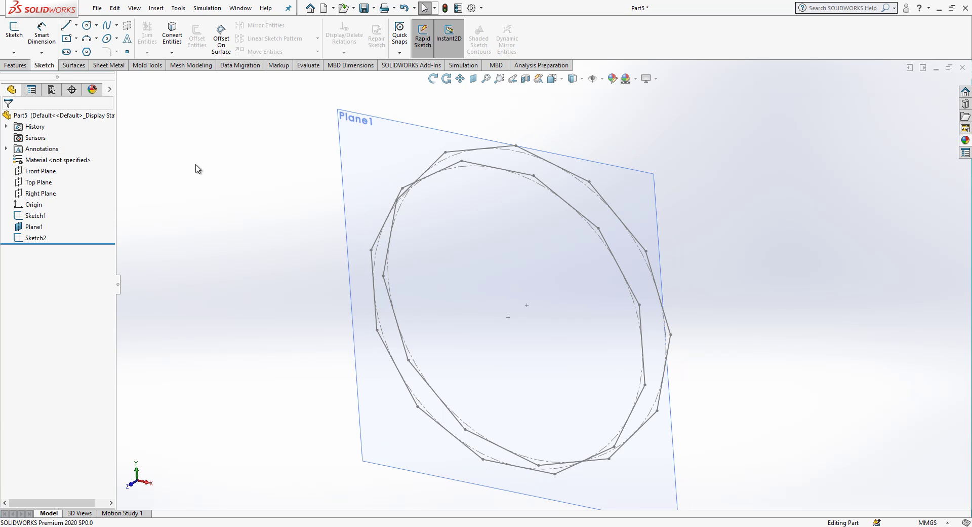
left_click(79, 66)
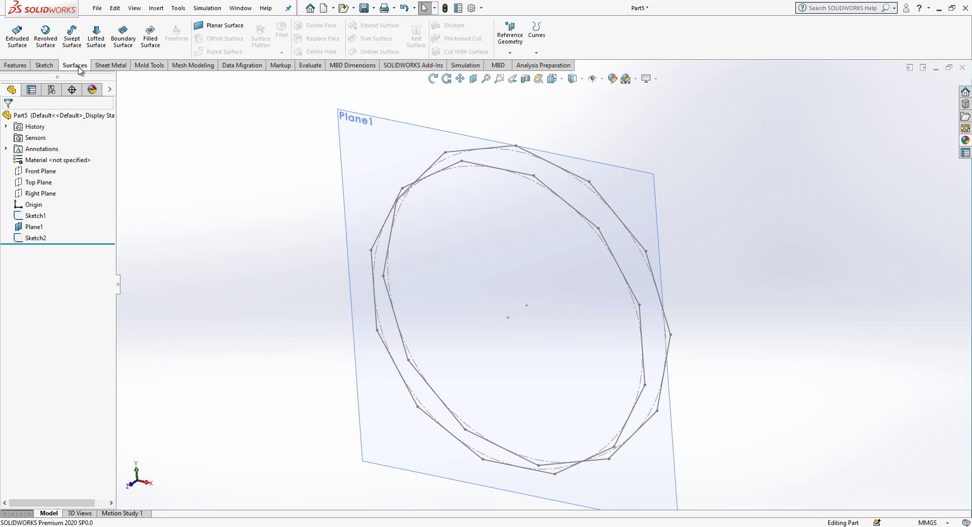
left_click(96, 40)
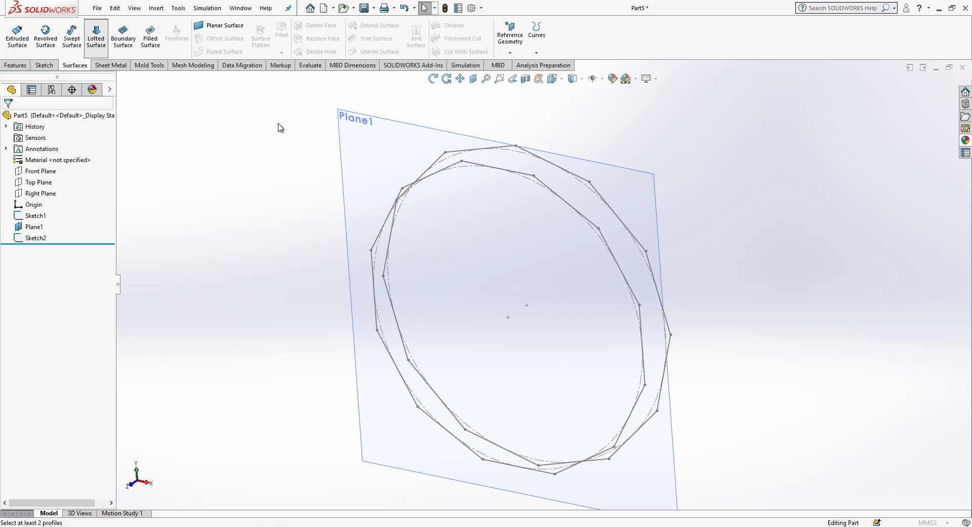
right_click(70, 155)
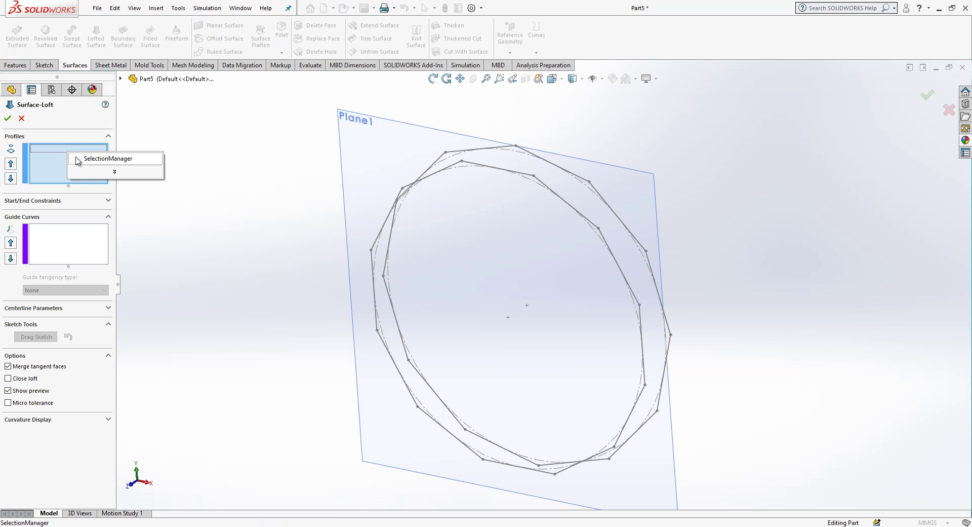
left_click(81, 159)
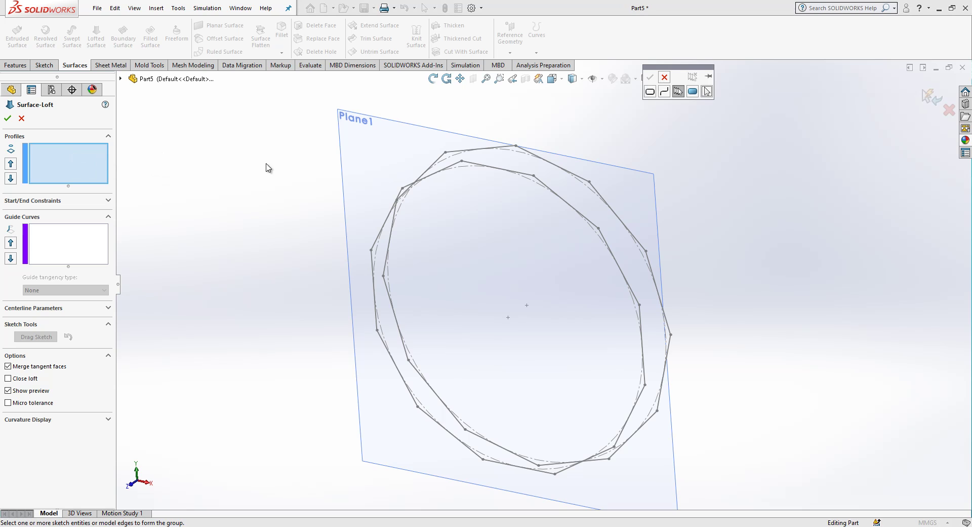
left_click(514, 175)
left_click(651, 77)
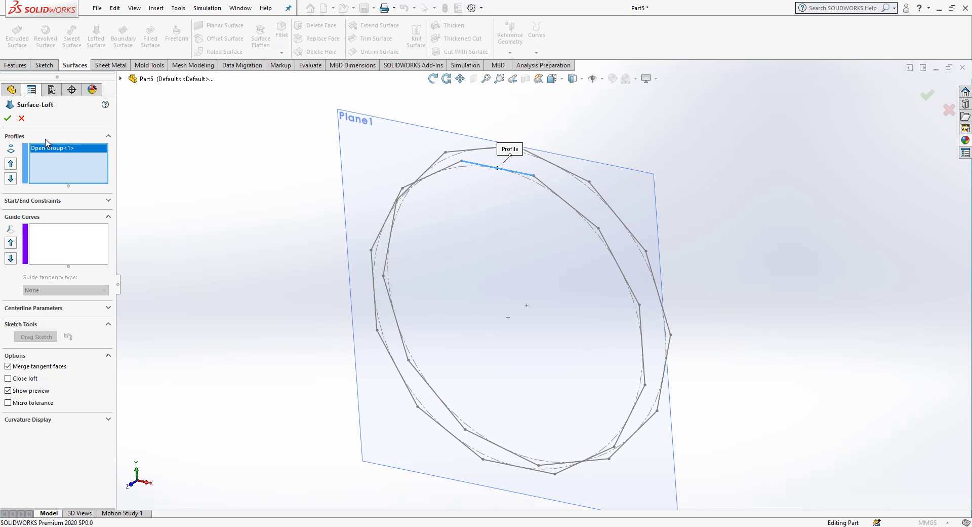
right_click(51, 164)
left_click(83, 168)
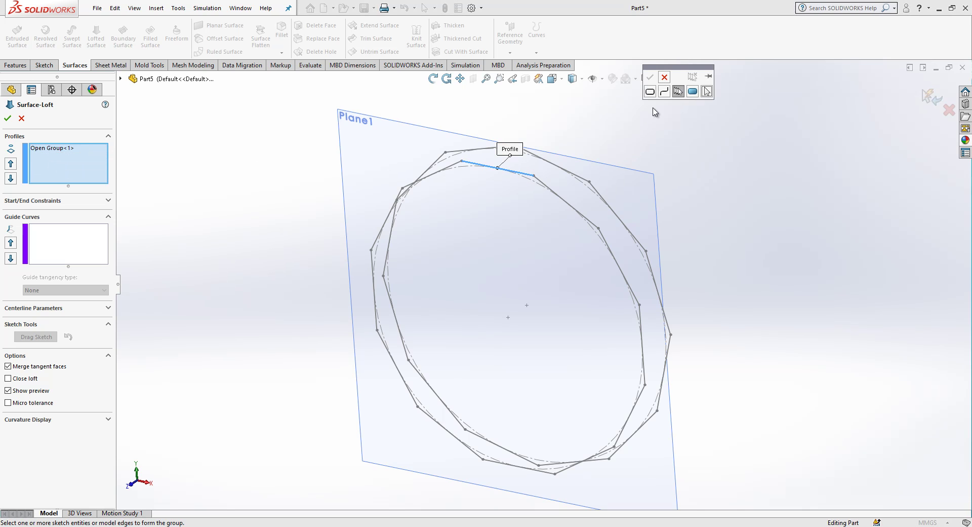
scroll(540, 162, "down", 5)
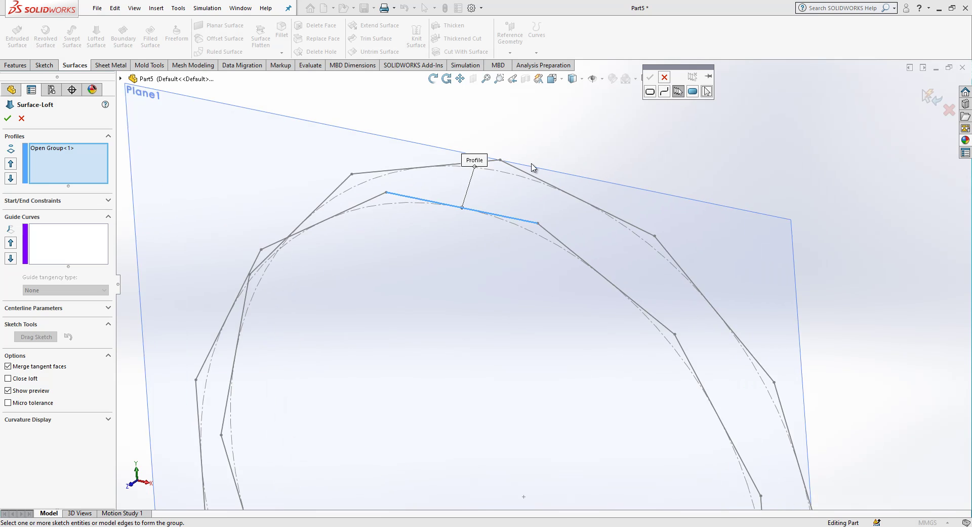
left_click(498, 169)
left_click(498, 170)
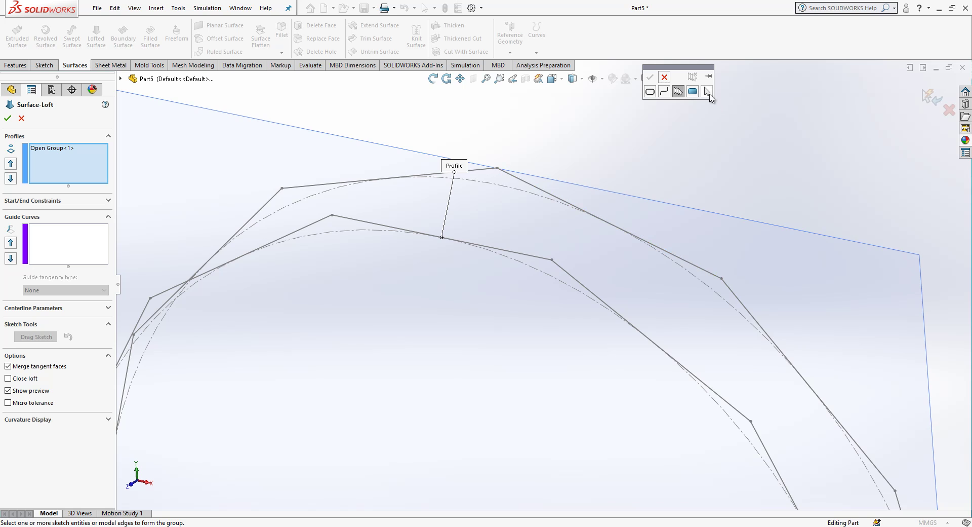
left_click(669, 79)
key("Escape")
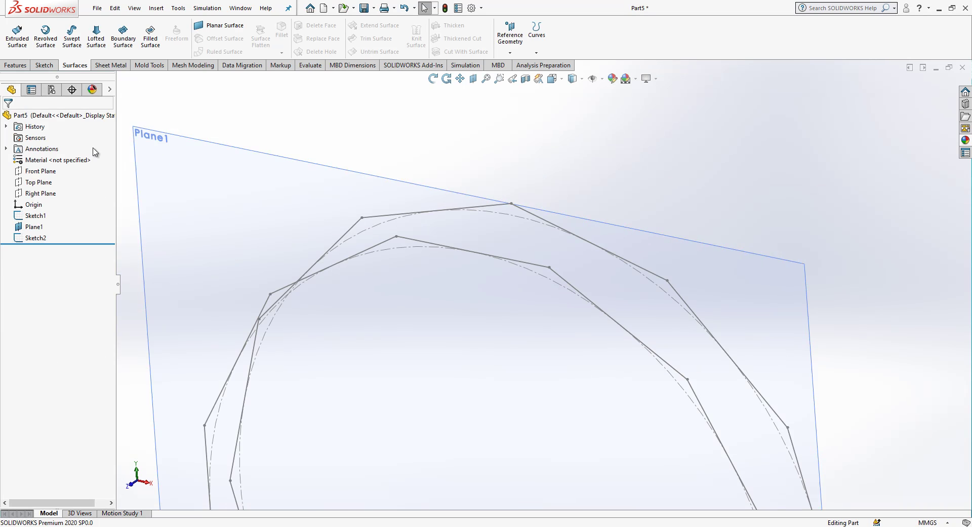
- Create Sketch3 on the Front Plane with a single point on the polygon's top vertex
left_click(42, 170)
left_click(54, 155)
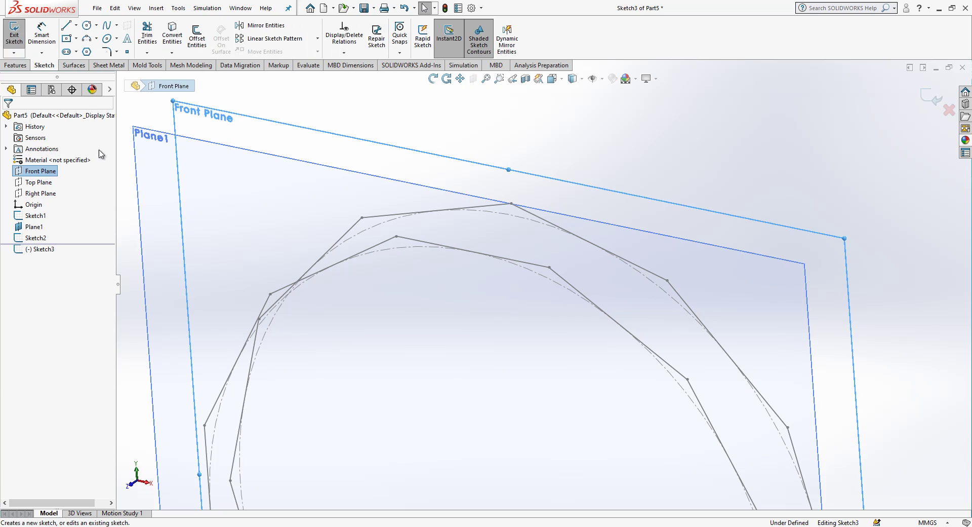
left_click(126, 52)
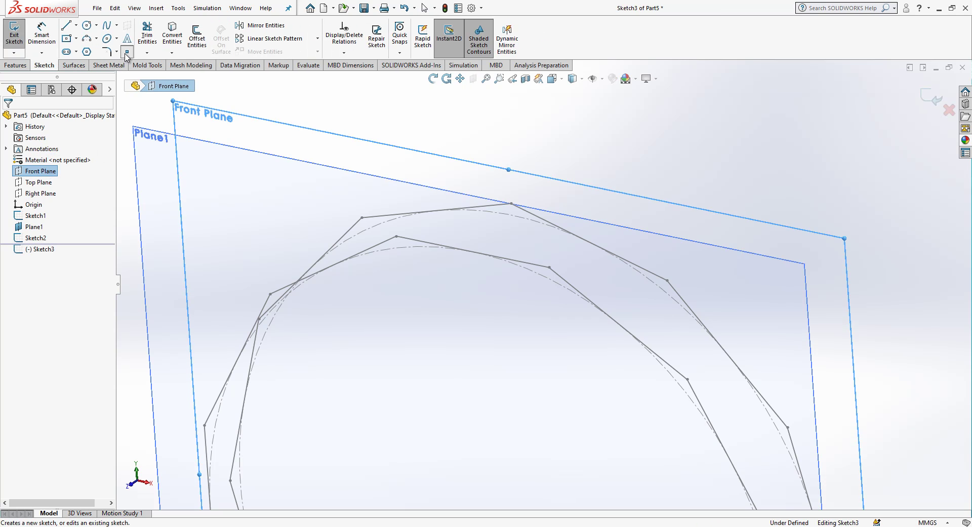
left_click(512, 204)
mouse_move(513, 203)
middle_mouse_down()
mouse_move(516, 216)
mouse_move(445, 199)
mouse_move(500, 210)
middle_mouse_up()
key("Escape")
left_click(931, 96)
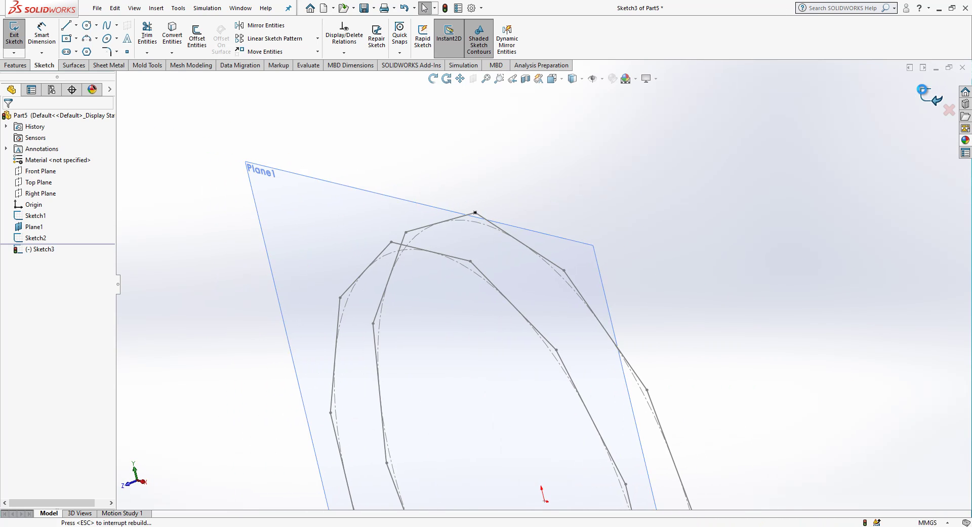
- Hide Plane1 and clear the selection
left_click(339, 187)
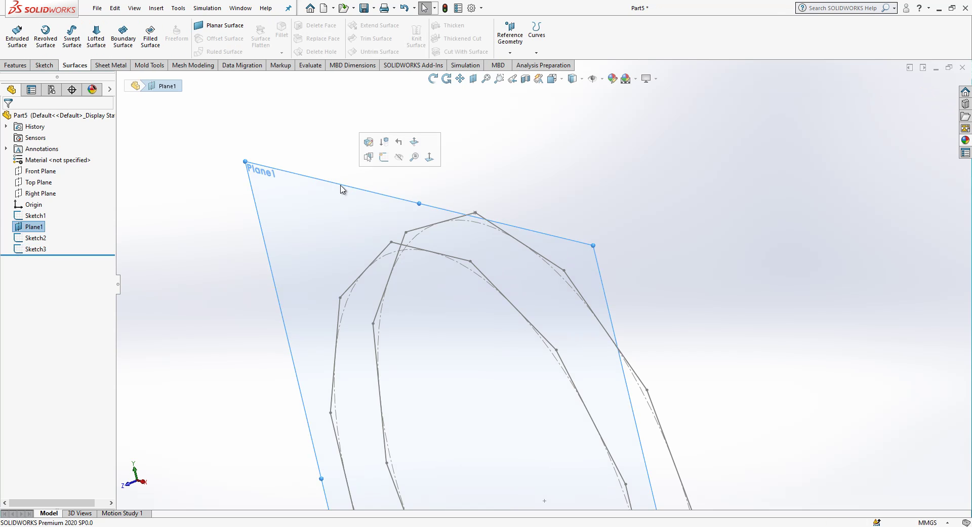
left_click(401, 161)
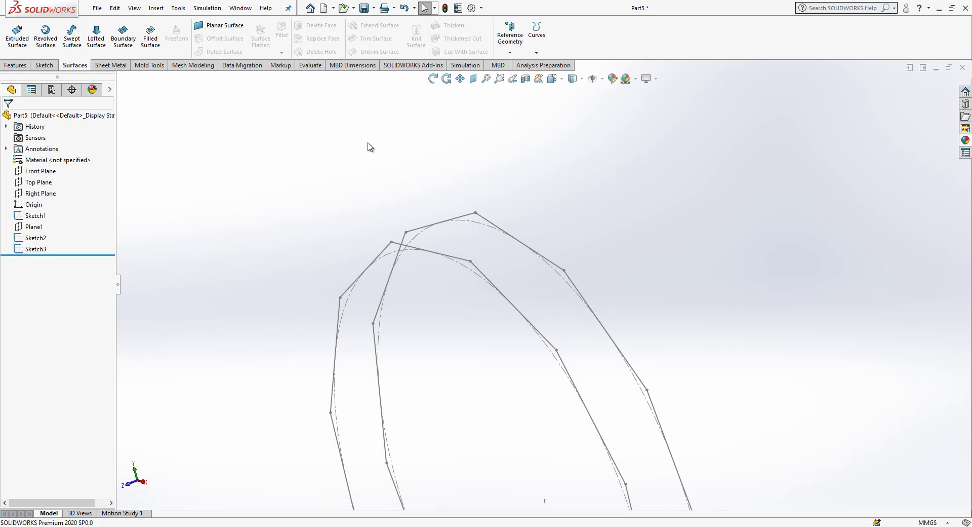
left_click(30, 249)
left_click(199, 191)
- Loft a surface from Sketch3's point to a top edge of the other polygon
left_click(96, 35)
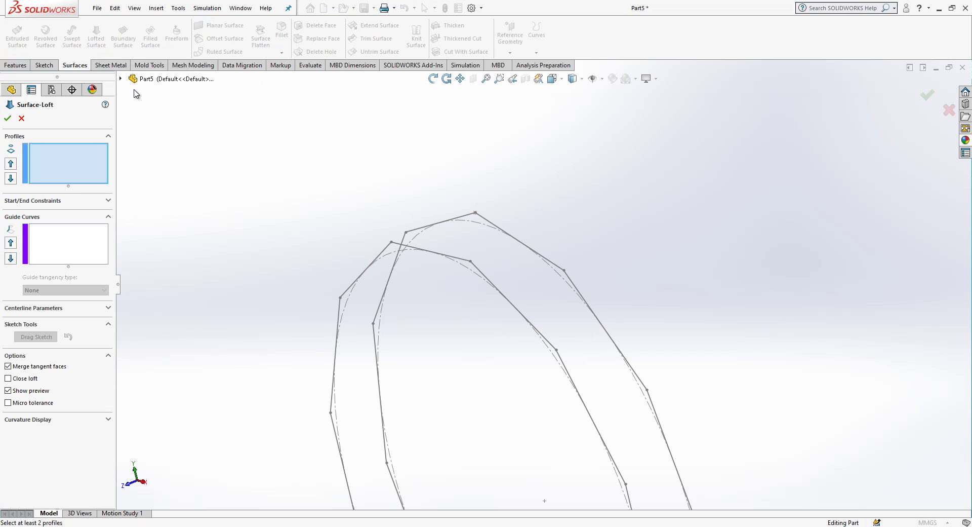
left_click(121, 79)
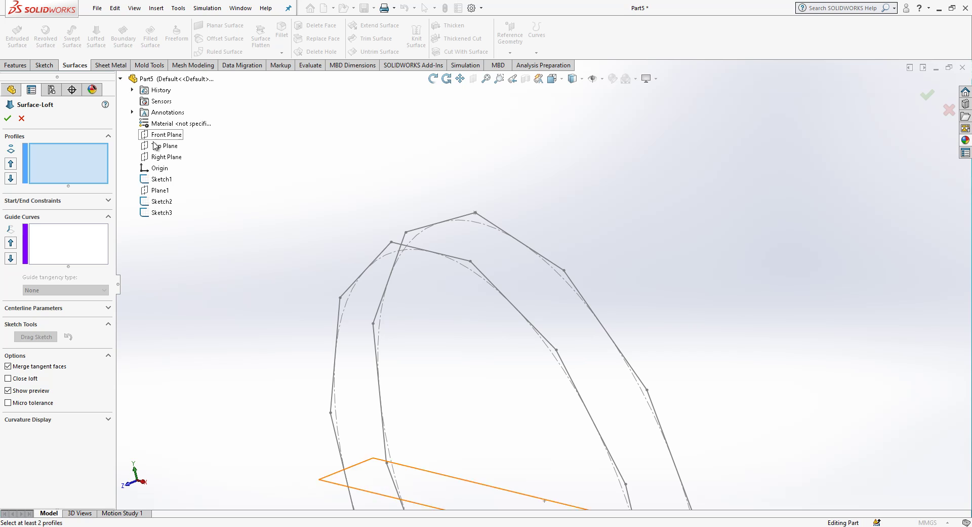
left_click(162, 212)
right_click(83, 169)
left_click(127, 172)
left_click(420, 251)
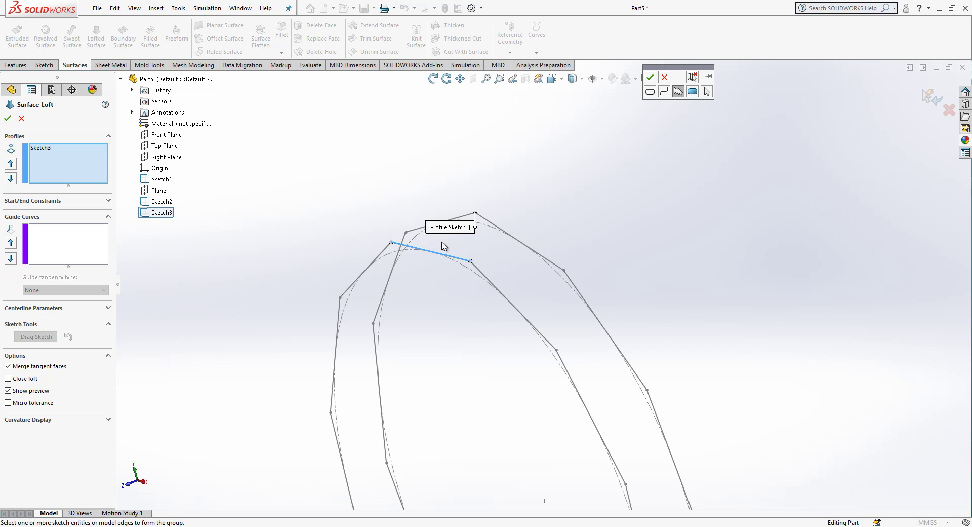
left_click(650, 77)
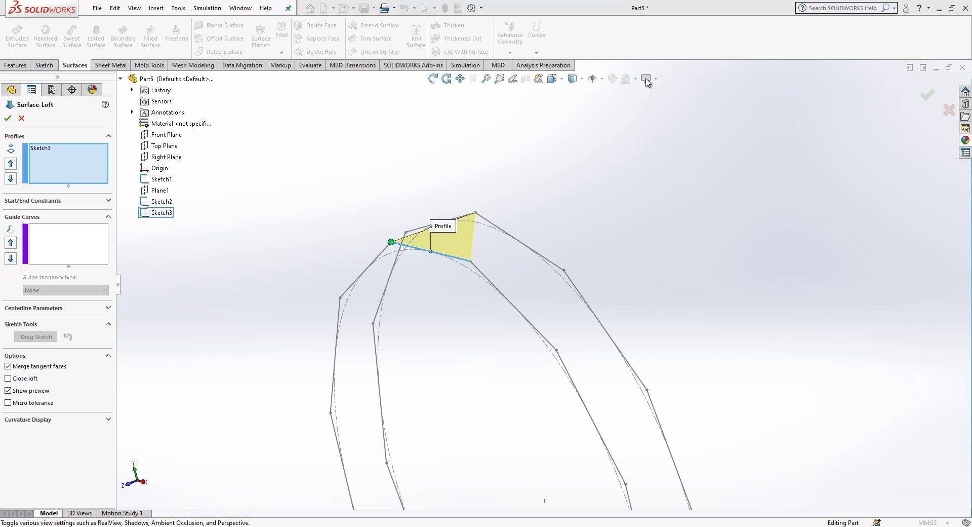
left_click(7, 119)
- Loft Surface-Loft2 between the open edge group and the adjacent ring edge
middle_click_drag(491, 317, 541, 327)
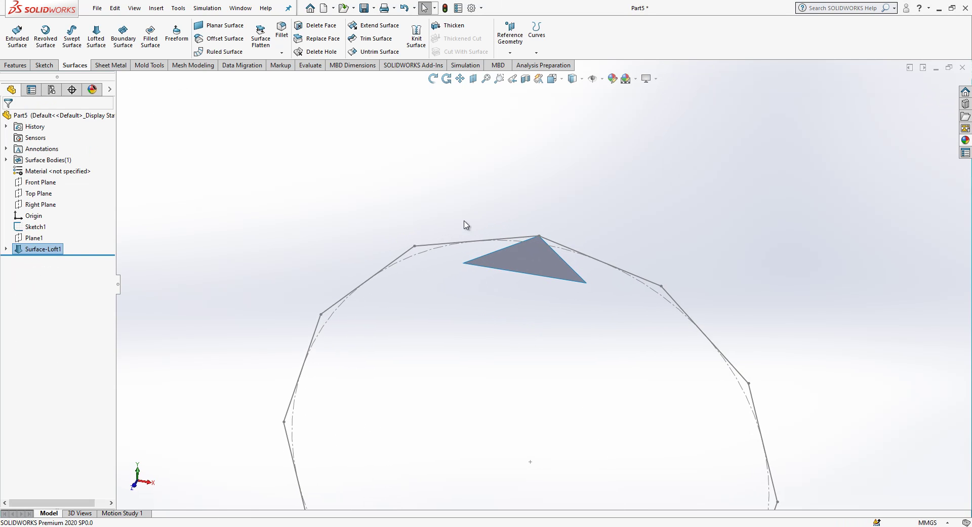
middle_click_drag(465, 224, 547, 304)
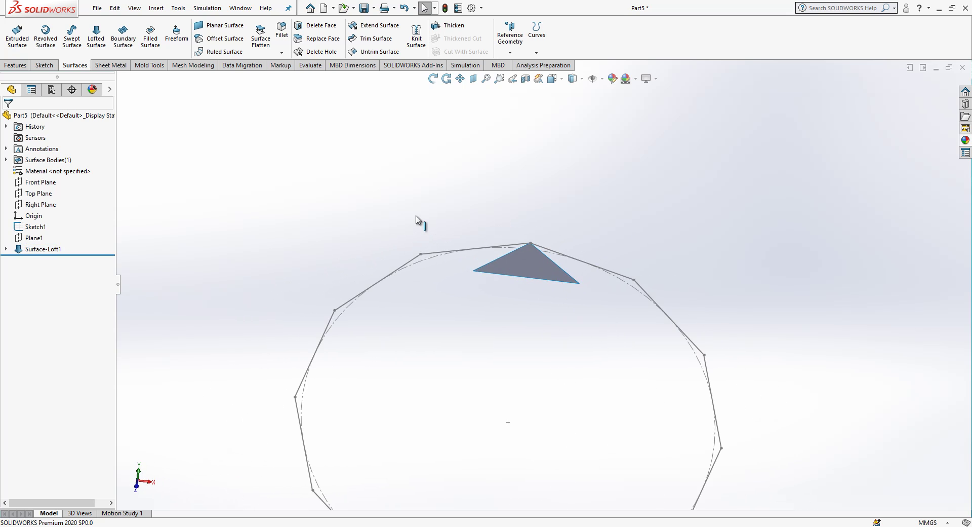
left_click(102, 53)
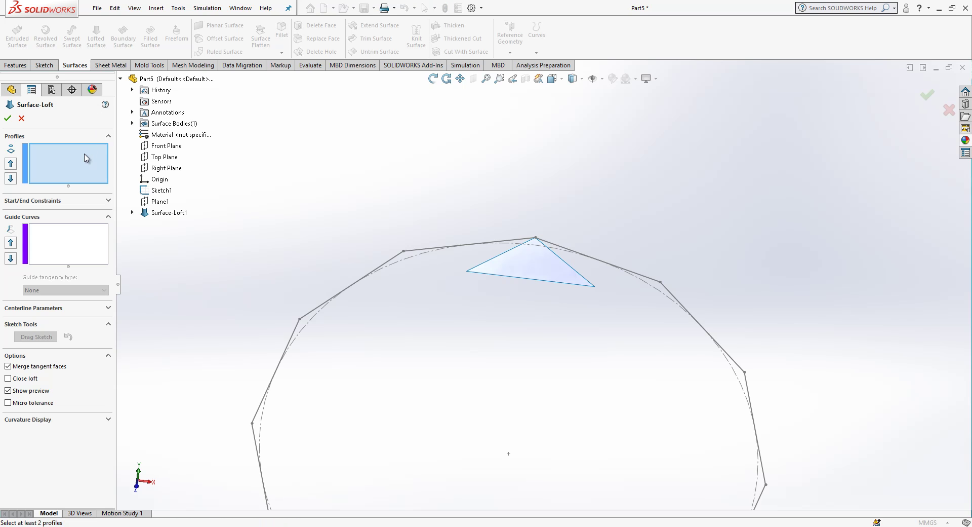
right_click(86, 157)
left_click(125, 161)
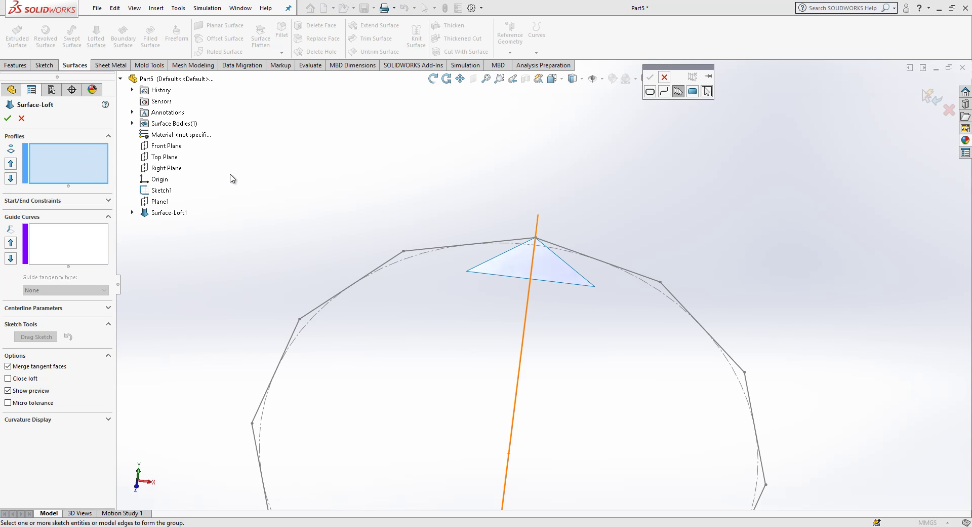
left_click(431, 246)
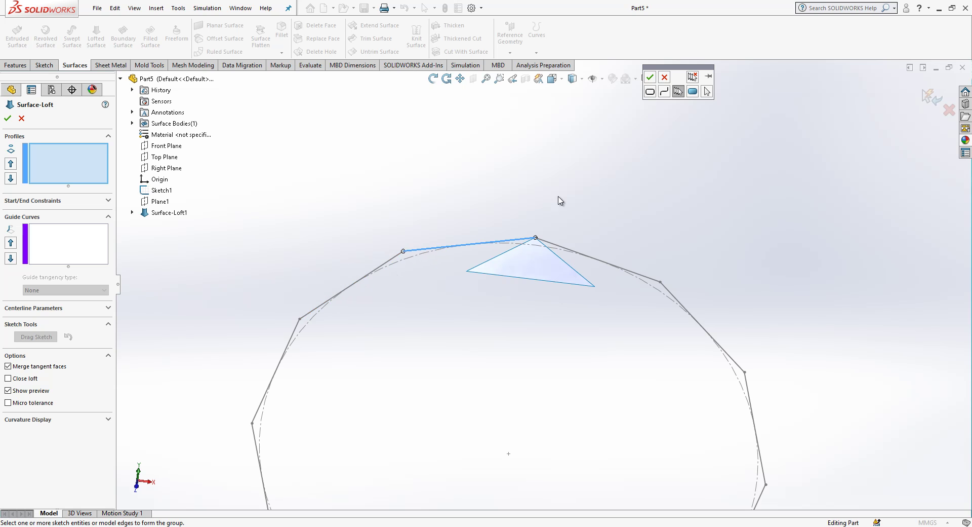
left_click(650, 77)
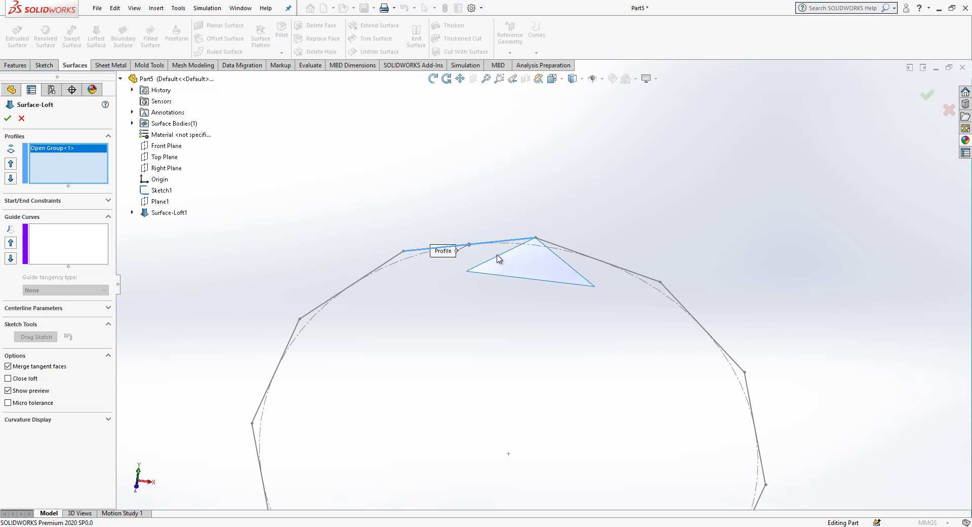
left_click(478, 265)
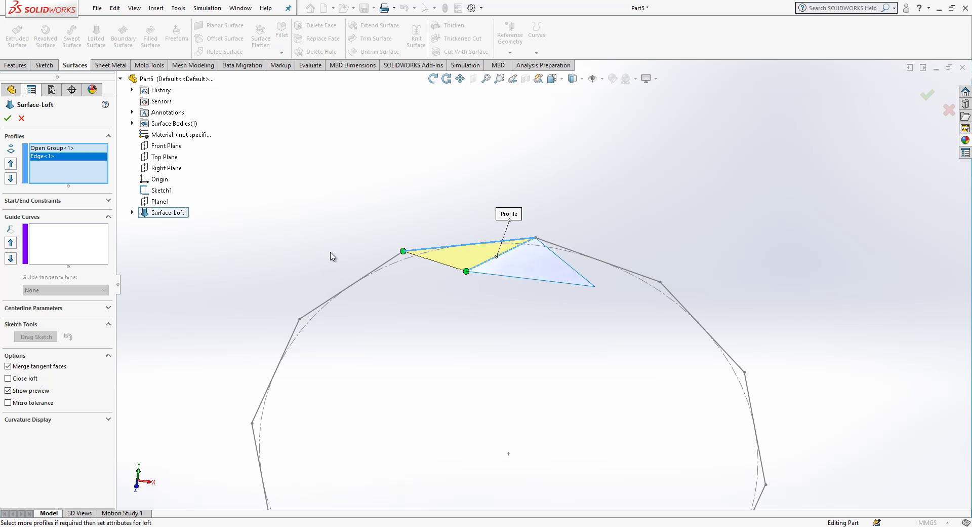
key("Return")
mouse_move(549, 135)
middle_mouse_down()
mouse_move(574, 254)
mouse_move(562, 251)
middle_mouse_up()
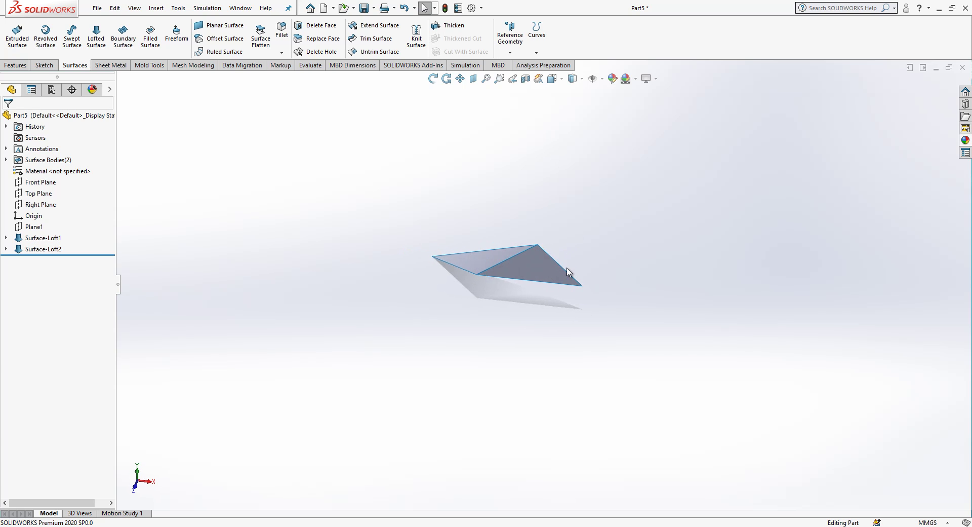
- Show the Sketch2 and Sketch1 polygon profiles from under the lofts
left_click(6, 238)
left_click(46, 249)
left_click(42, 260)
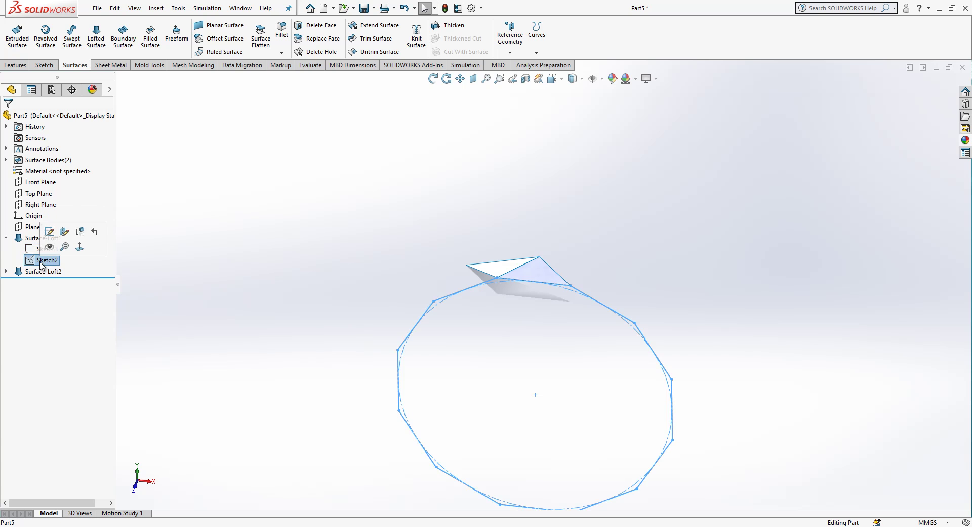
left_click(52, 242)
mouse_move(486, 299)
middle_mouse_down()
mouse_move(396, 255)
mouse_move(403, 283)
mouse_move(393, 293)
middle_mouse_up()
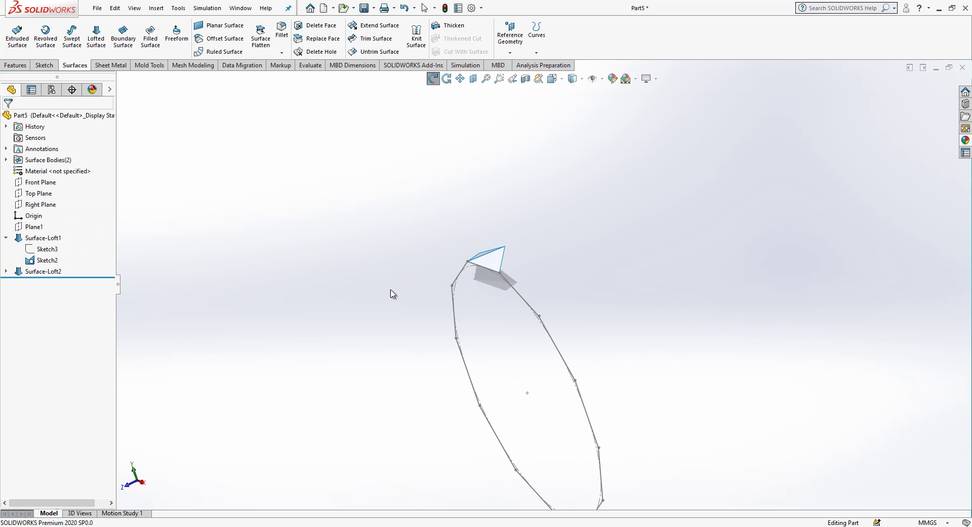
left_click(47, 250)
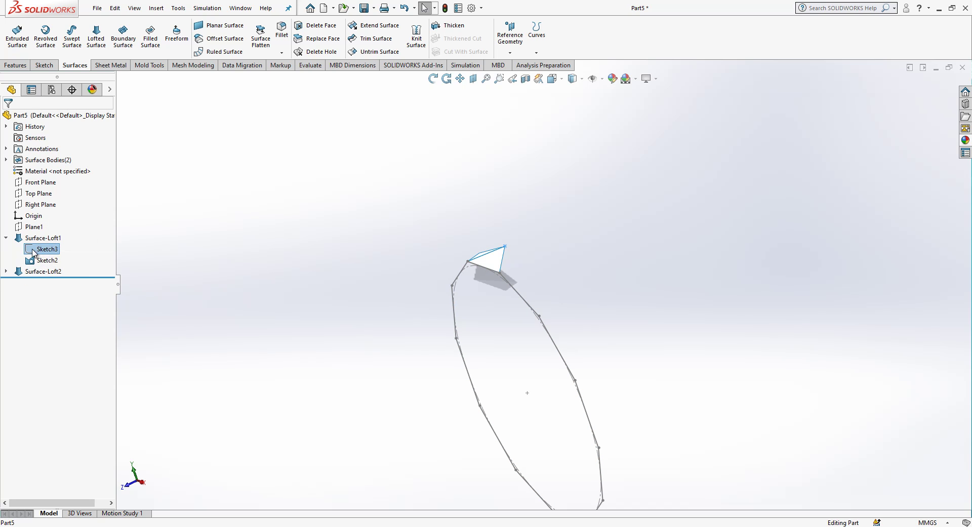
left_click(6, 271)
left_click(47, 282)
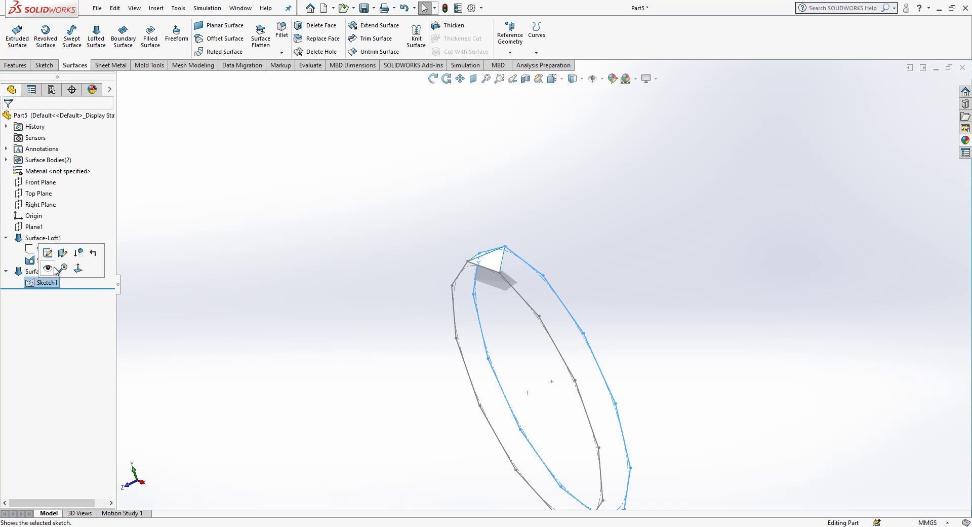
left_click(54, 268)
mouse_move(313, 278)
middle_mouse_down()
mouse_move(477, 325)
mouse_move(490, 315)
middle_mouse_up()
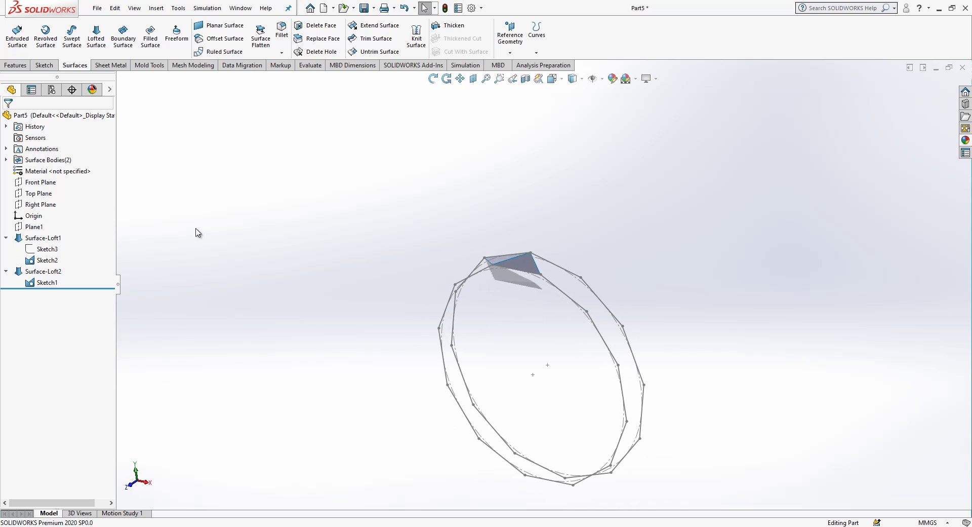
- Add Axis1 through the origin, normal to the Front Plane
left_click(34, 216)
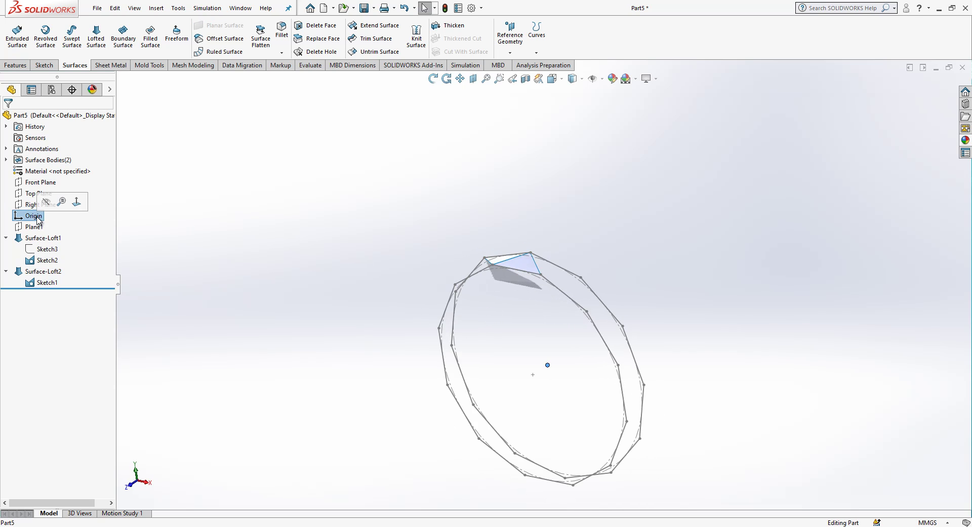
left_click(35, 183, "ctrl")
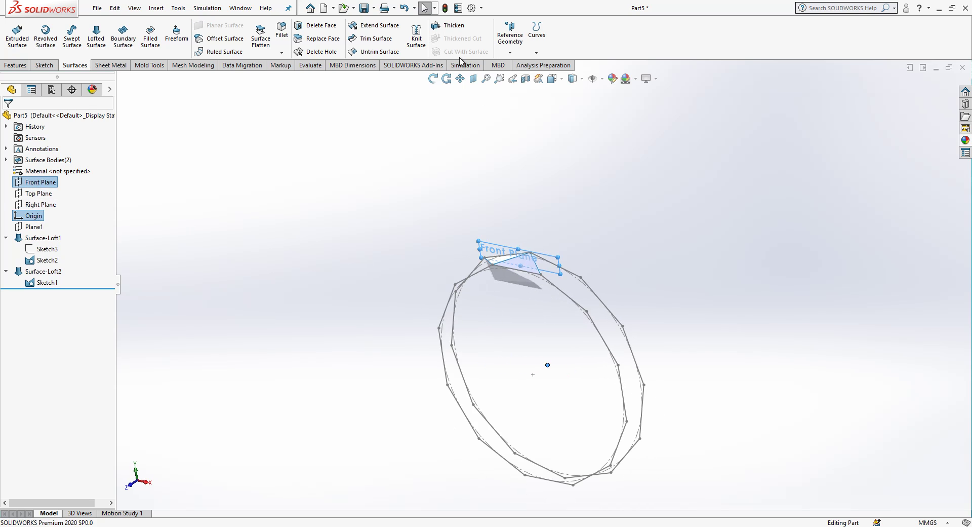
left_click(510, 35)
left_click(524, 78)
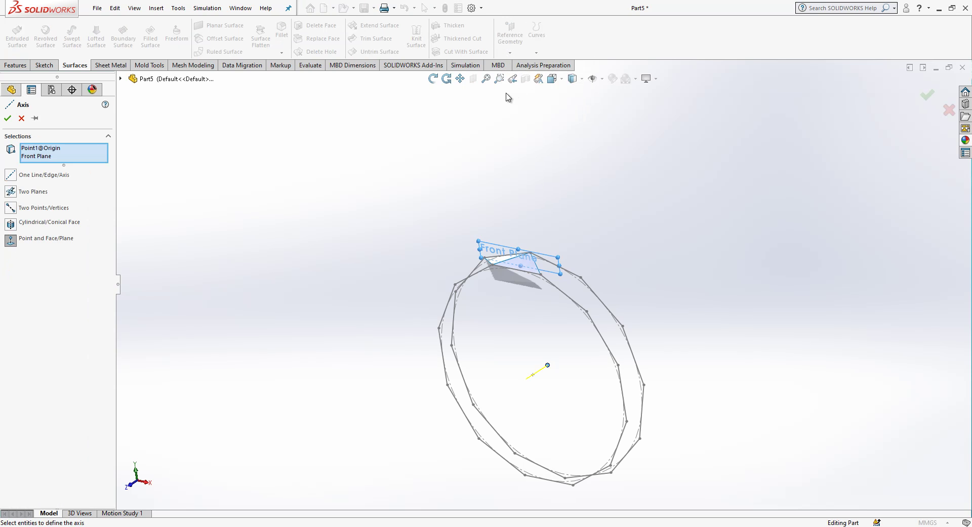
left_click(11, 120)
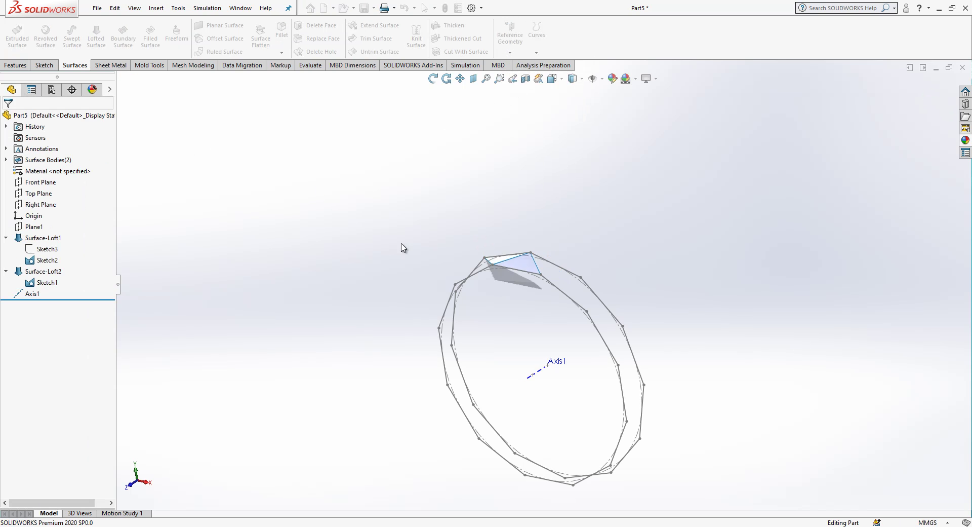
middle_click_drag(471, 308, 575, 358)
- Collapse the loft sketch lists and add Plane2 at a 0.50 mm offset from Plane1
left_click(6, 237)
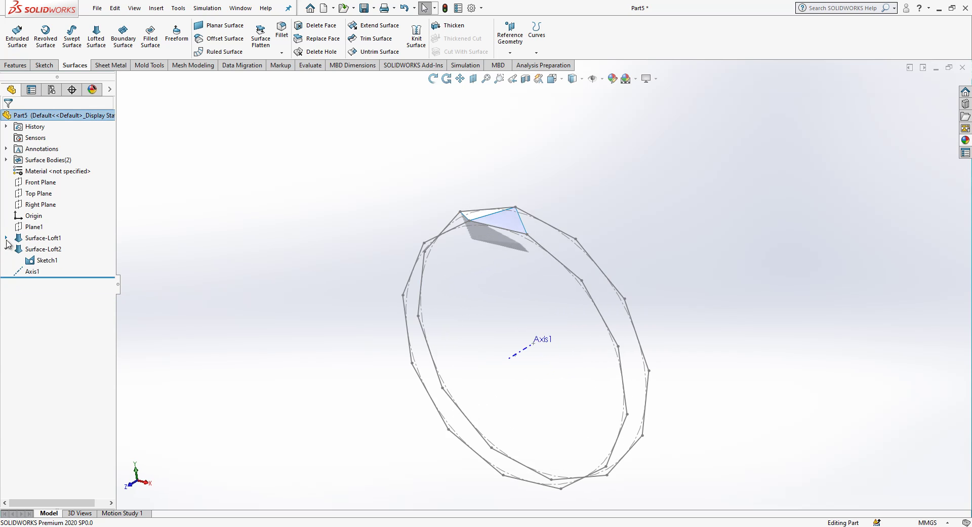
left_click(6, 249)
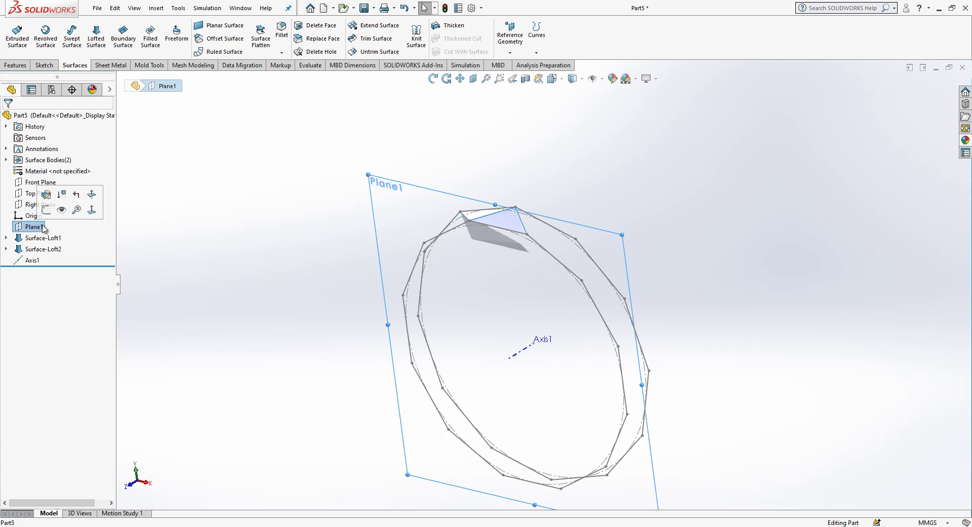
middle_click_drag(484, 237, 510, 241)
left_click(510, 40)
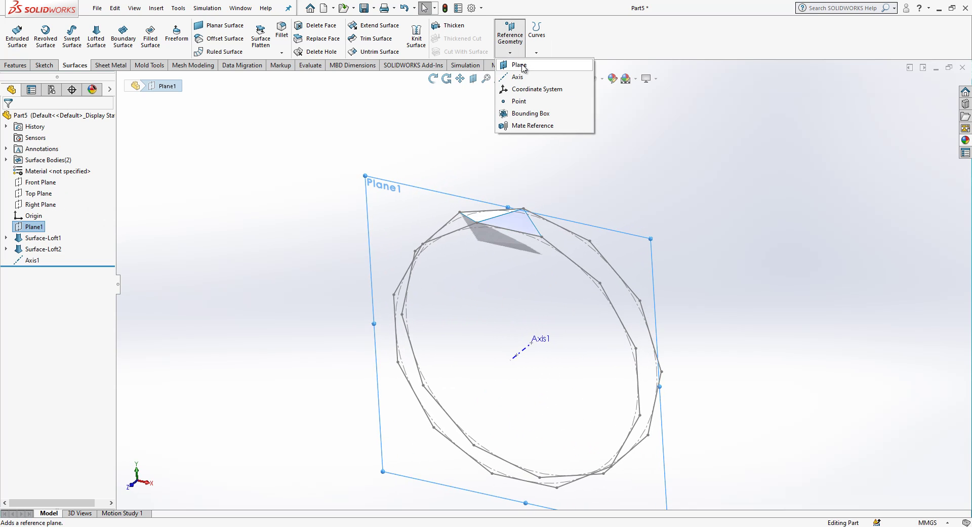
left_click(517, 65)
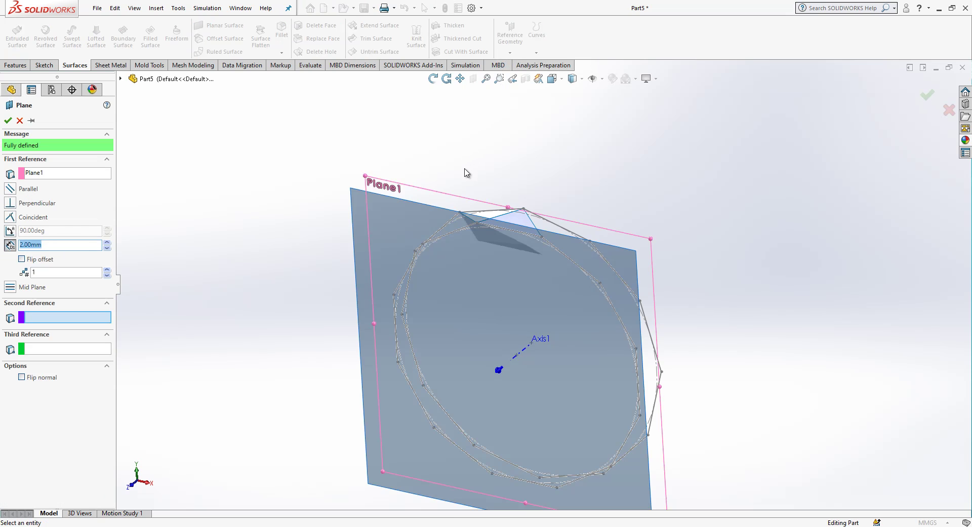
key("Return")
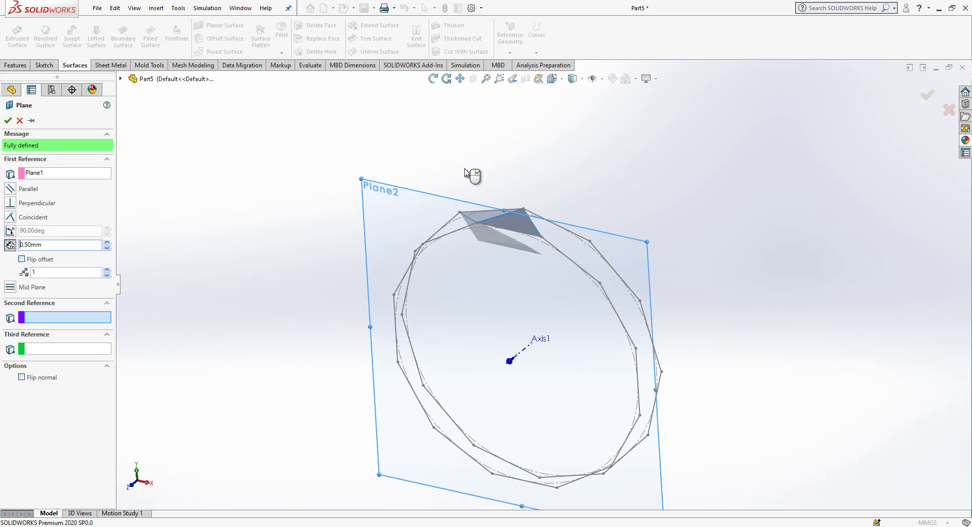
mouse_move(444, 215)
middle_mouse_down()
mouse_move(402, 222)
mouse_move(380, 239)
mouse_move(438, 220)
middle_mouse_up()
- Start a sketch on Plane2 and try offsetting Sketch2's ring profile by 0.5 mm
left_click(436, 218)
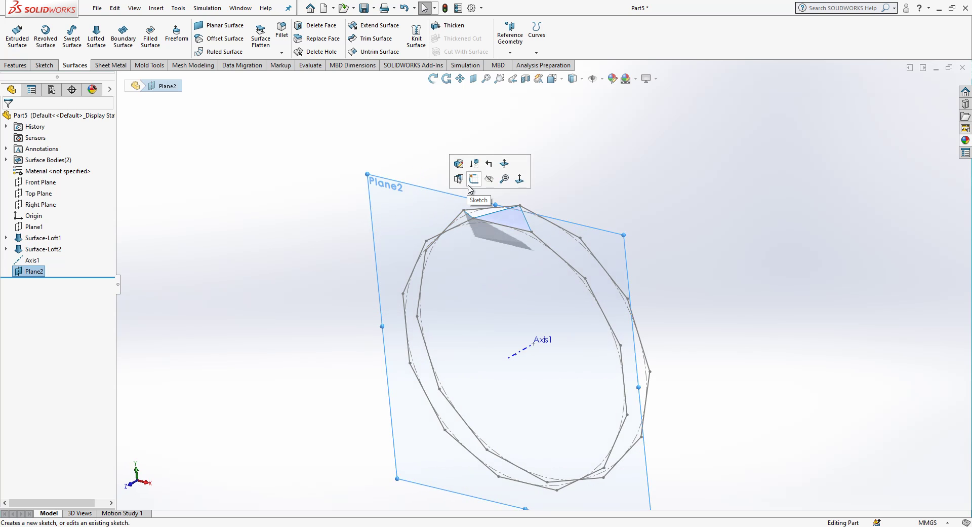
left_click(474, 179)
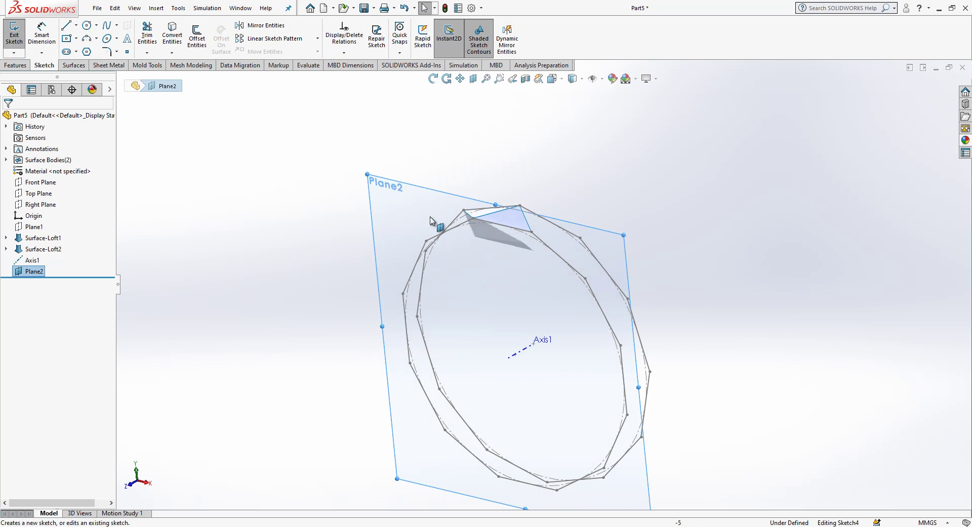
left_click_drag(426, 241, 402, 293)
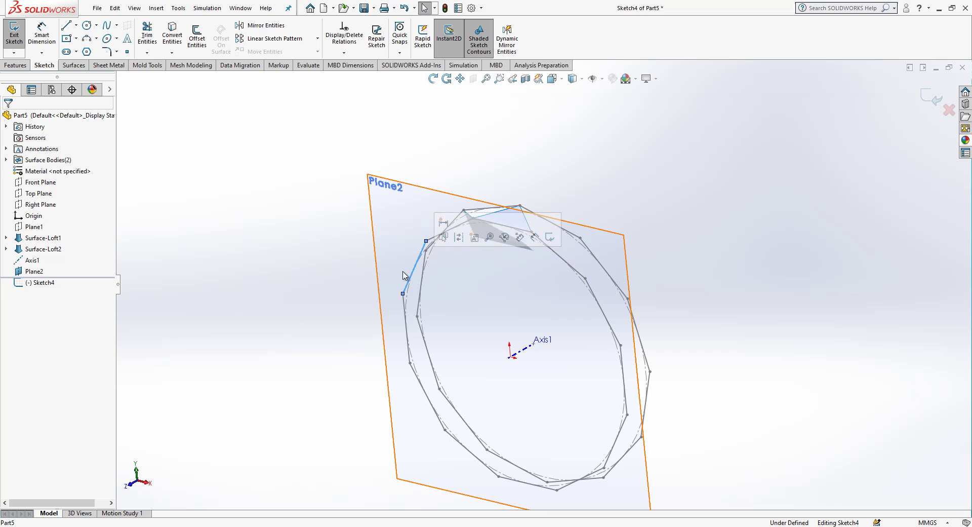
left_click(7, 249)
left_click(6, 238)
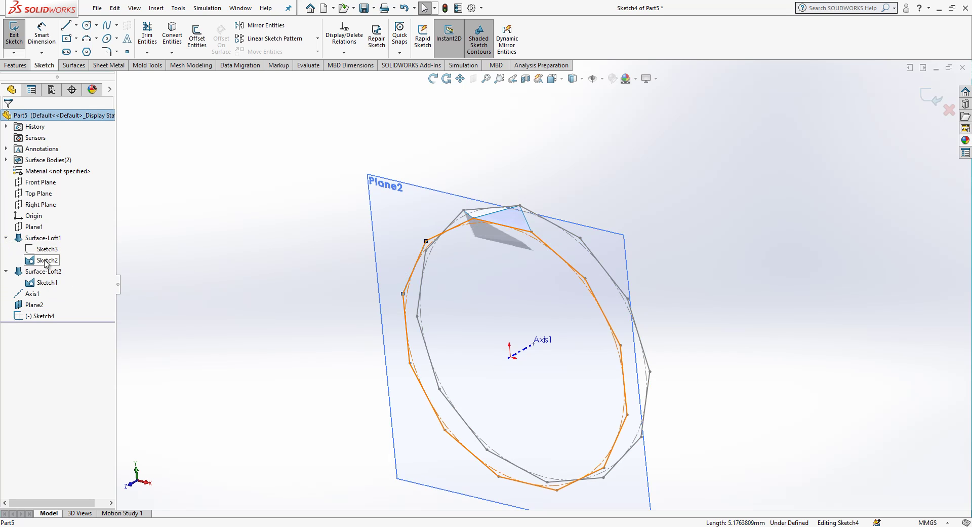
left_click(46, 261)
left_click(197, 36)
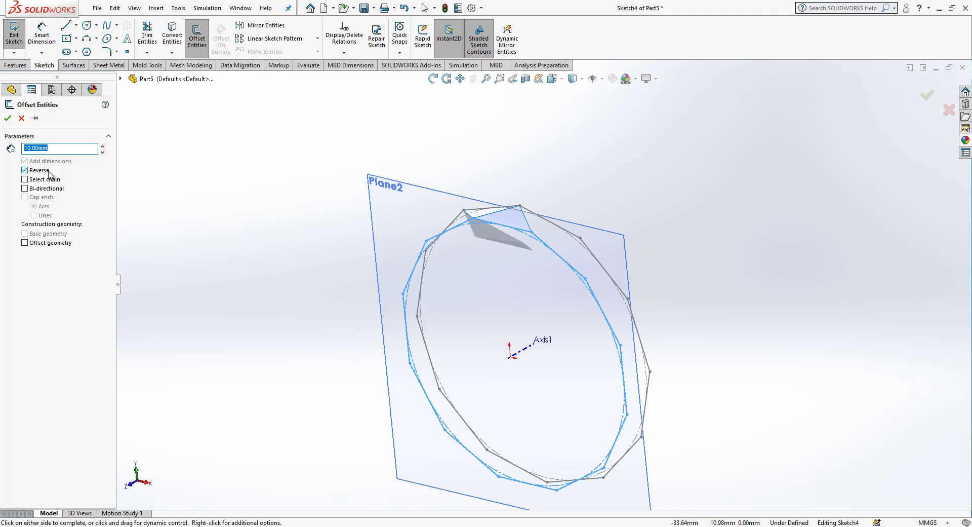
type("0.5")
key("Return")
key("Return")
key("Escape")
key("Escape")
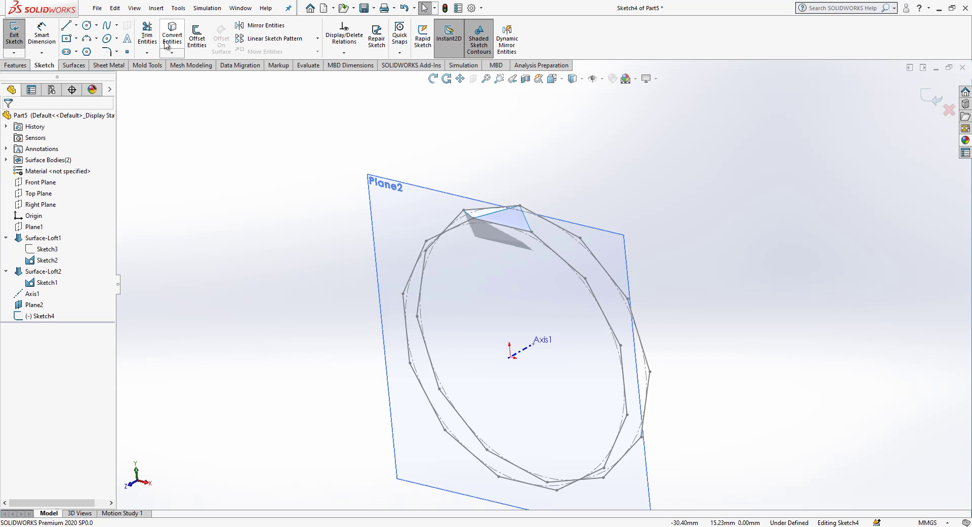
- Project Sketch2's outline and offset its twelve lines 0.50 mm inward, originals as construction
left_click(48, 260)
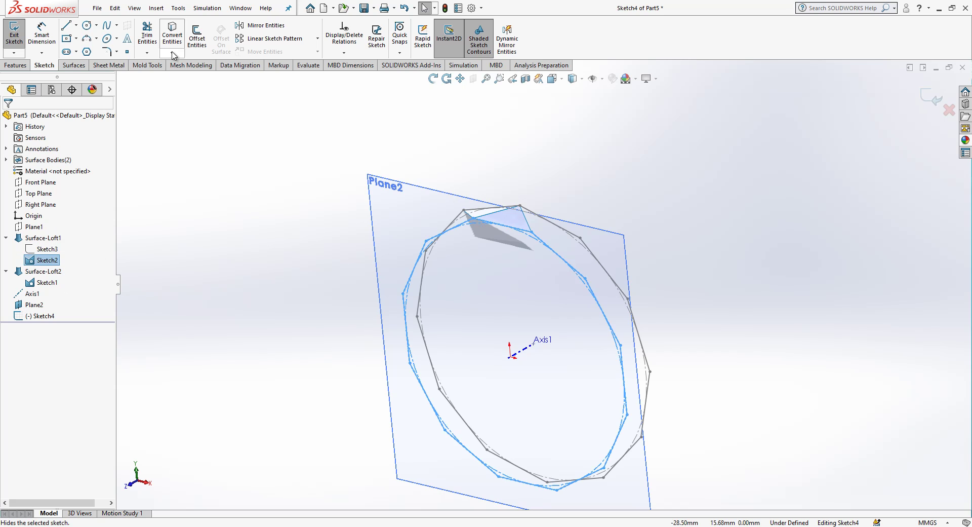
left_click(173, 33)
scroll(552, 228, "up", 2)
left_click_drag(717, 196, 423, 462)
left_click(197, 36)
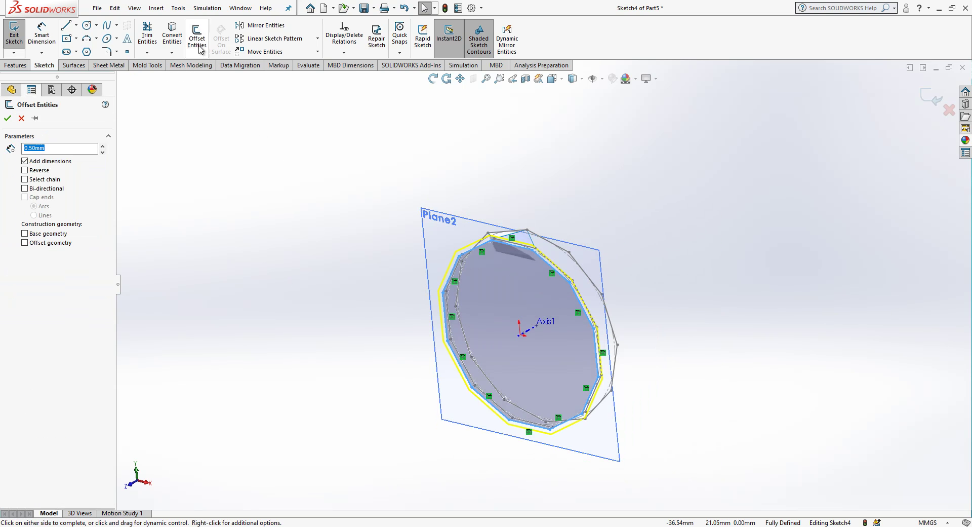
left_click(25, 170)
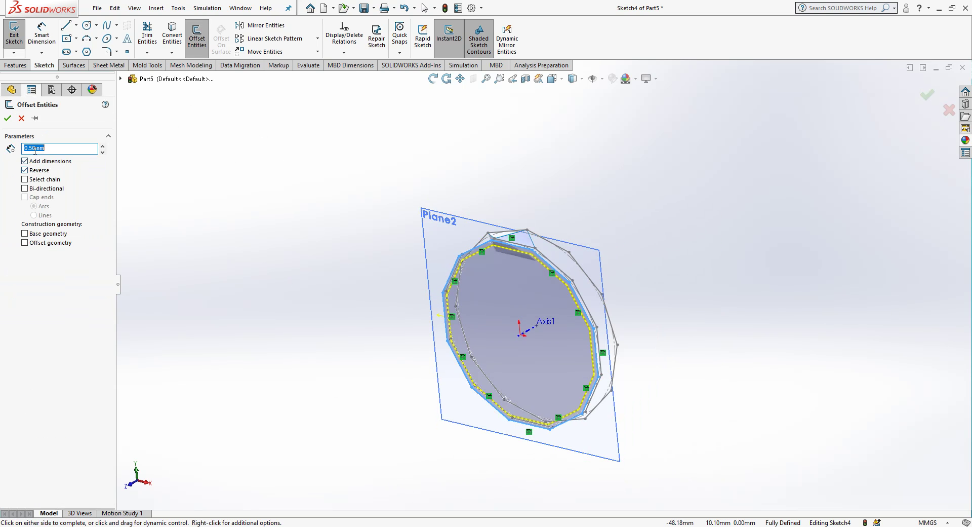
left_click(24, 234)
scroll(348, 238, "down", 2)
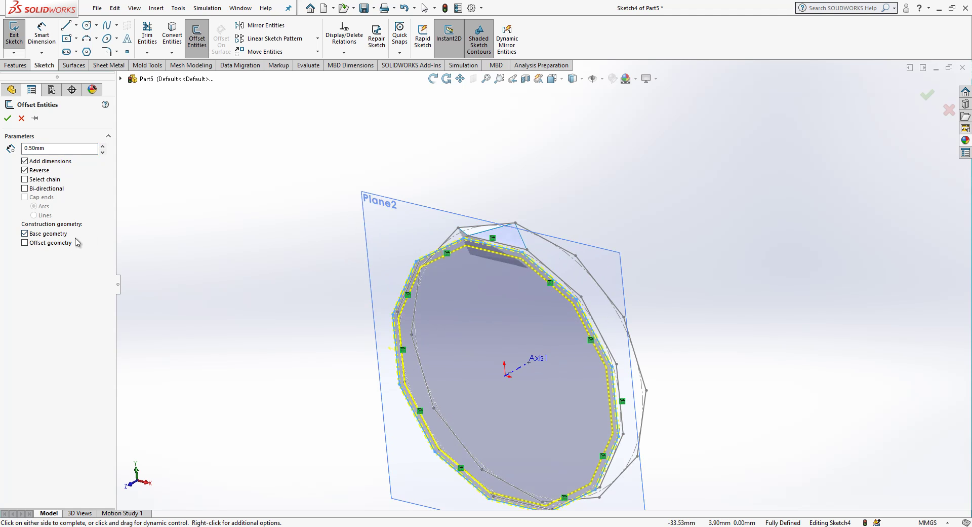
left_click(7, 119)
mouse_move(499, 271)
middle_mouse_down()
mouse_move(448, 255)
mouse_move(520, 247)
middle_mouse_up()
key("ctrl+b")
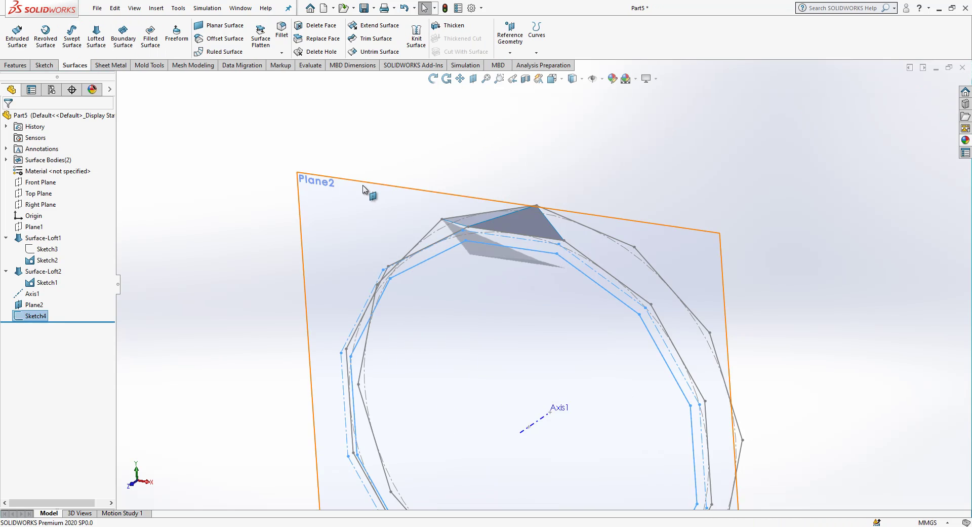
- Hide Plane2 and the outer guide sketch Sketch2
left_click(367, 183)
left_click(423, 155)
mouse_move(518, 257)
middle_mouse_down()
mouse_move(473, 247)
mouse_move(571, 268)
middle_mouse_up()
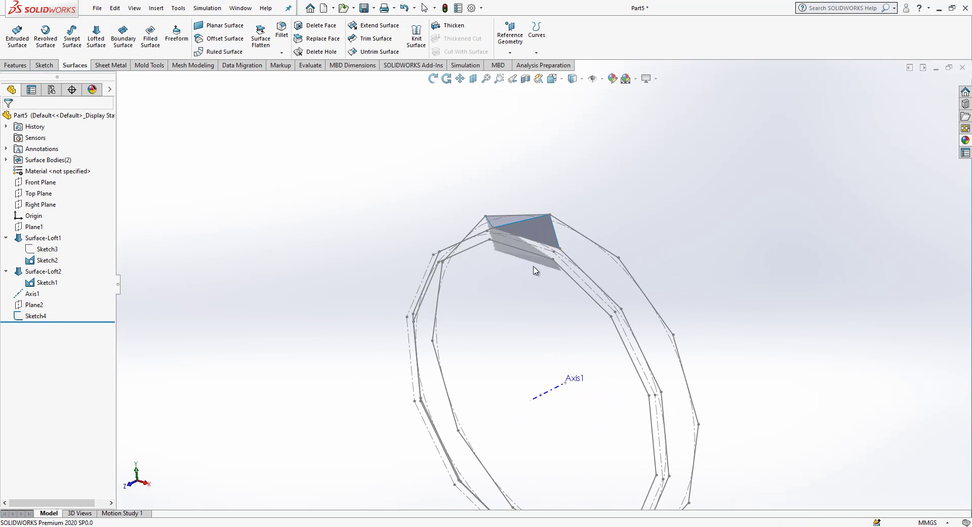
left_click(578, 255)
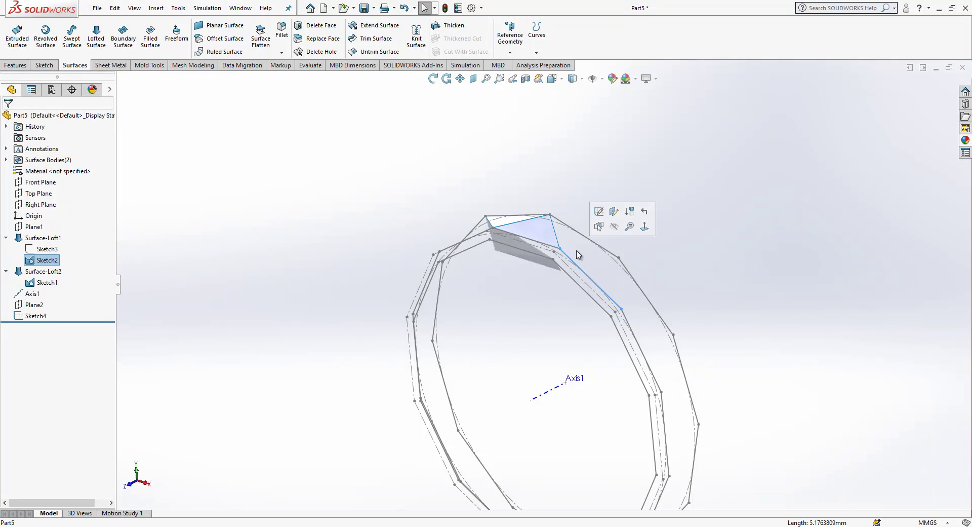
left_click(617, 231)
middle_click_drag(686, 245, 642, 253)
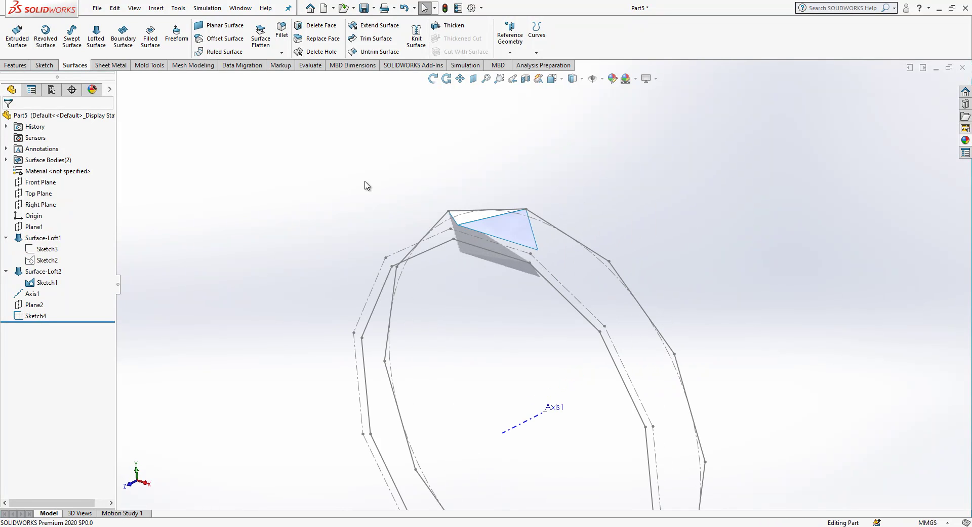
- Loft Surface-Loft3 from the facet edge to the lower offset-polygon edge group
left_click(95, 36)
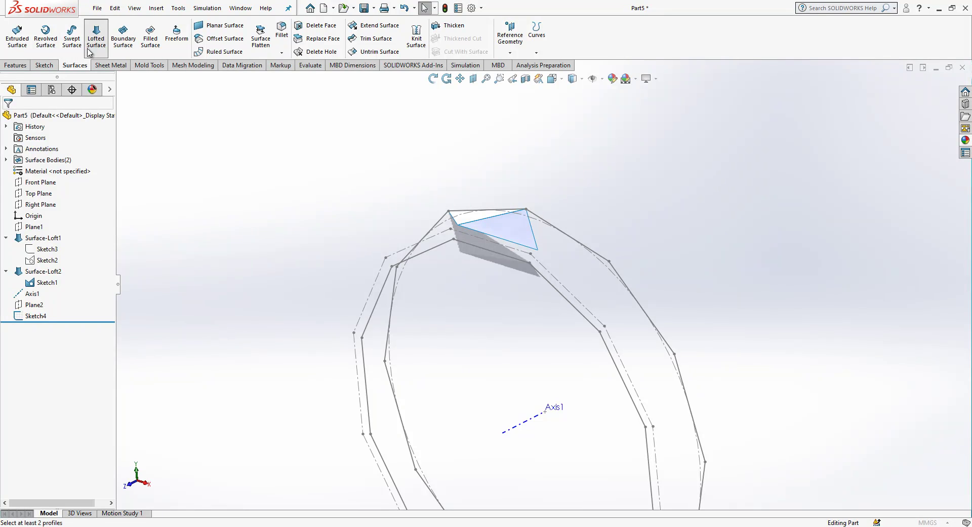
left_click(476, 235)
right_click(57, 174)
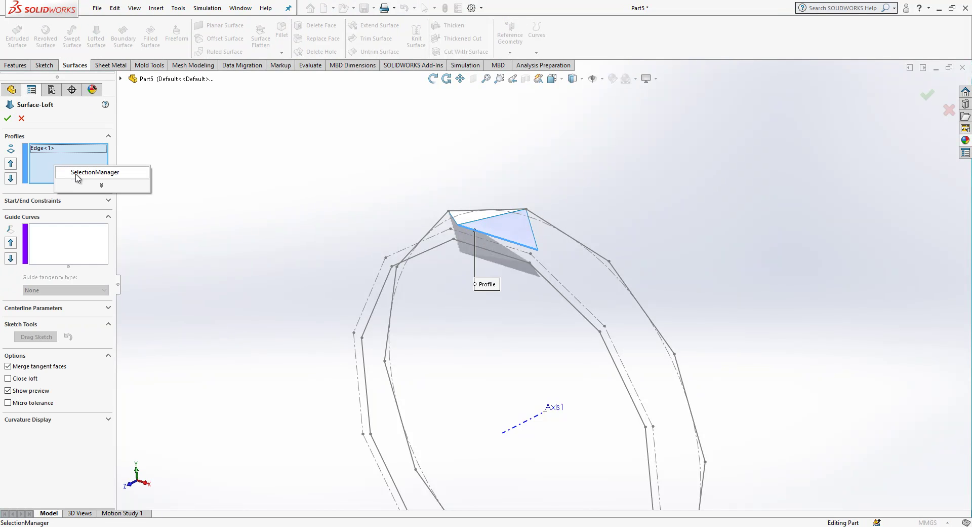
left_click(79, 172)
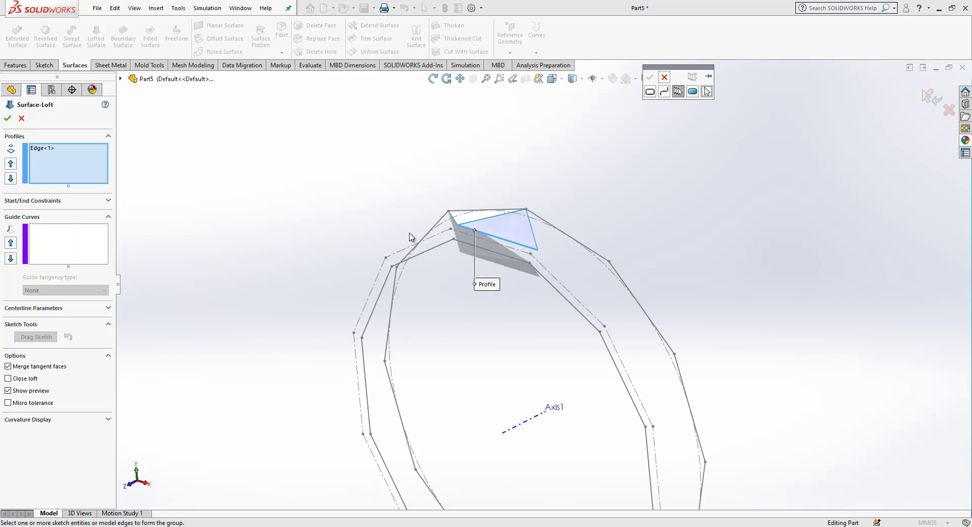
right_click(81, 171)
left_click(469, 245)
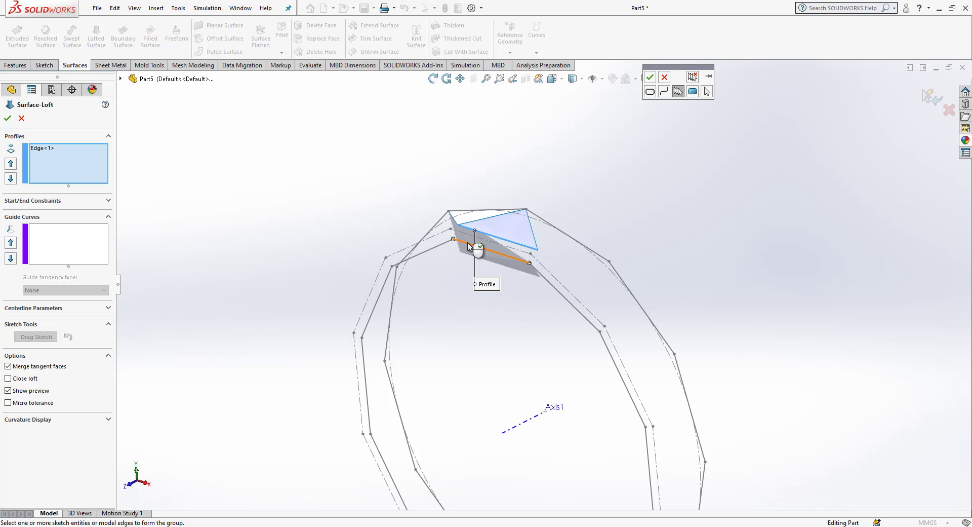
left_click(654, 82)
scroll(527, 264, "down", 5)
mouse_move(527, 263)
middle_mouse_down()
mouse_move(614, 243)
mouse_move(542, 276)
middle_mouse_up()
scroll(543, 276, "up", 5)
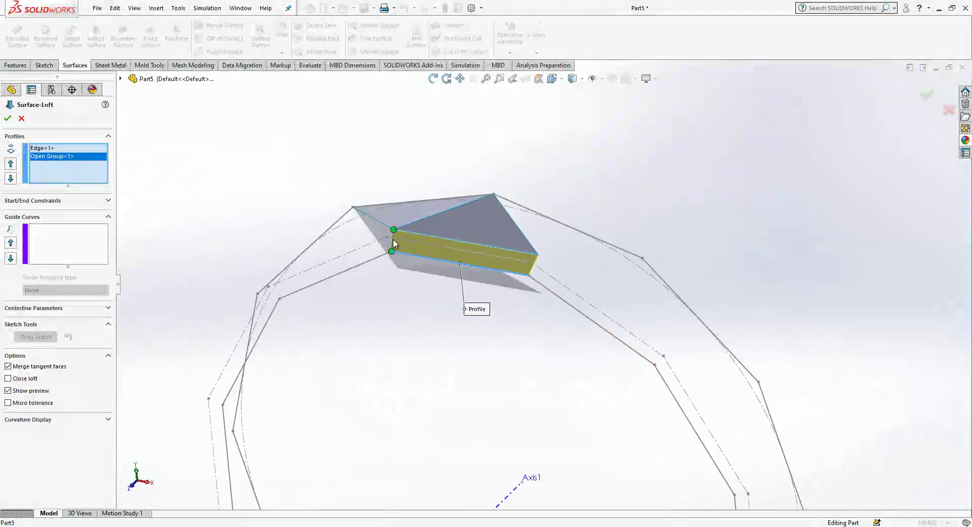
left_click(8, 119)
scroll(354, 186, "up", 3)
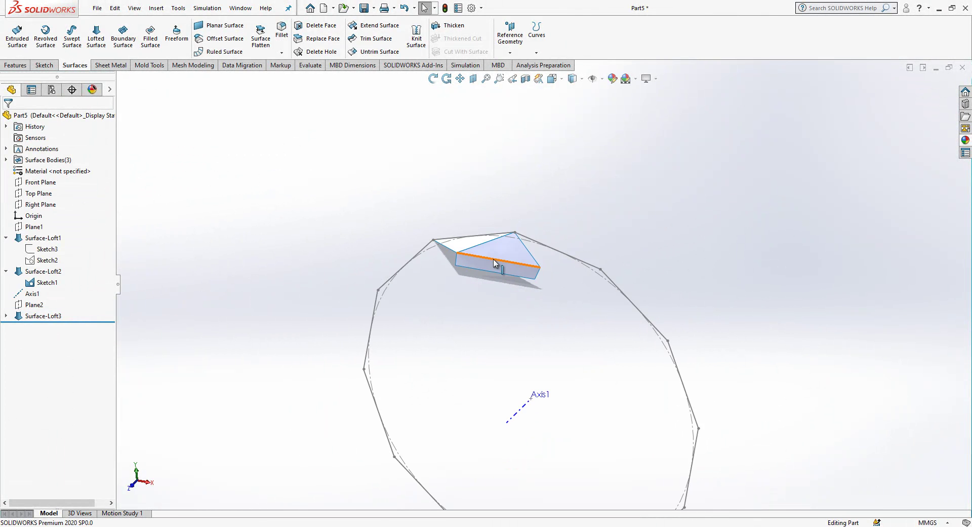
- Select Axis1 and the Surface-Loft1, Surface-Loft2 and Surface-Loft3 bodies
left_click(6, 238)
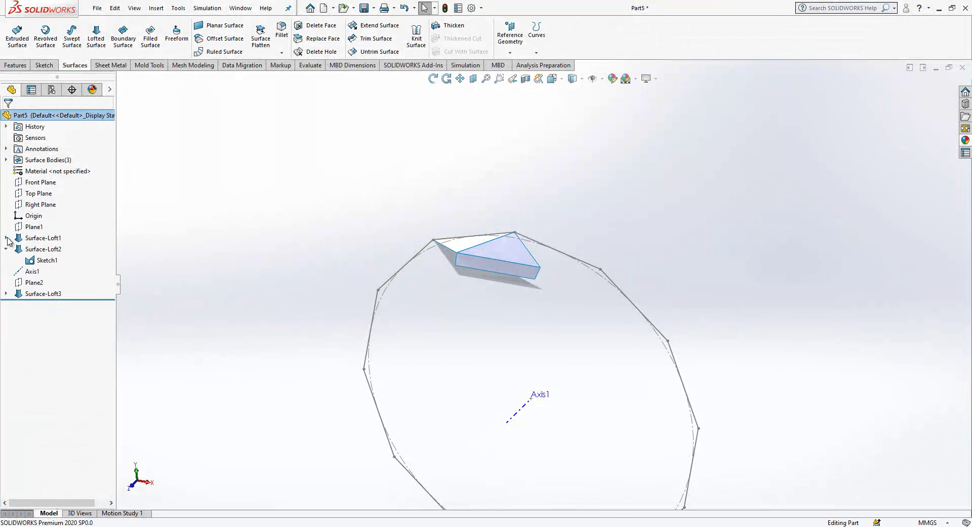
left_click(7, 248)
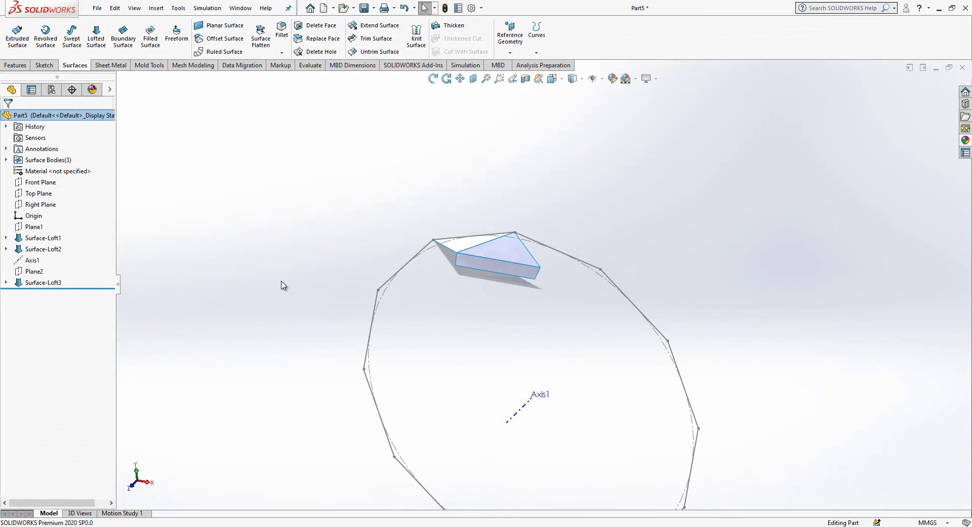
left_click(32, 261)
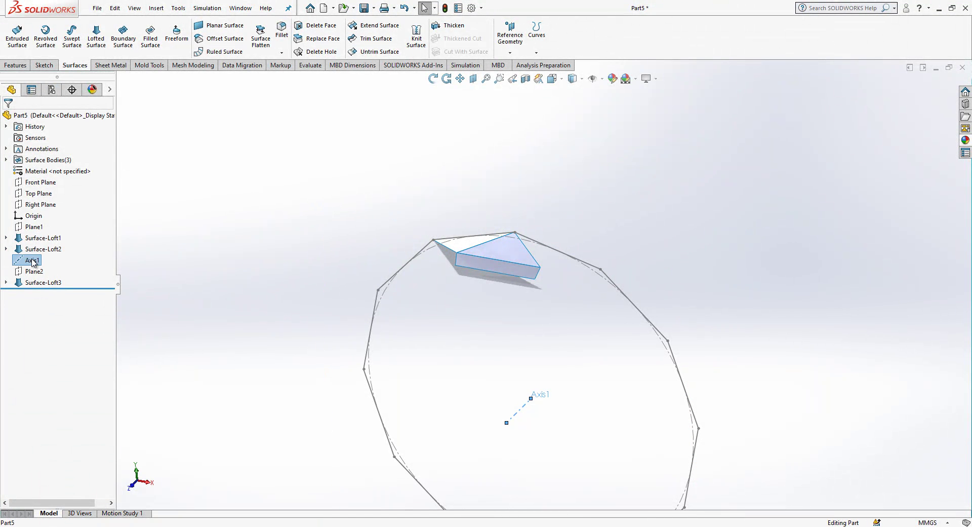
left_click(6, 160)
left_click(54, 171, "ctrl")
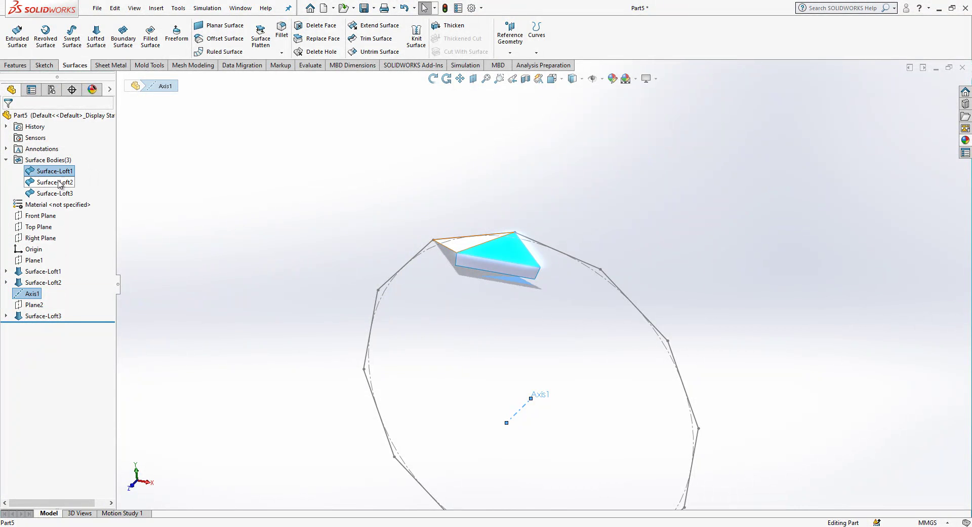
left_click(55, 182, "ctrl")
left_click(63, 193, "ctrl")
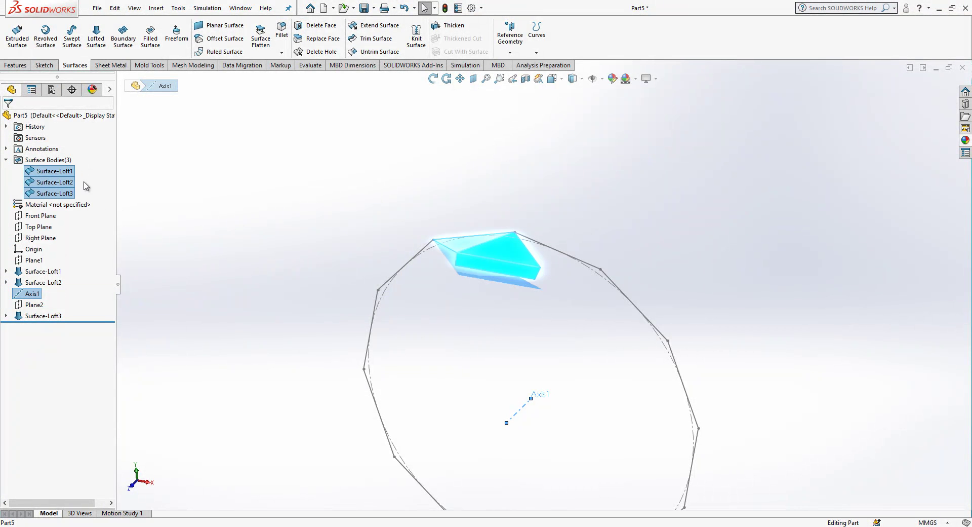
- Circular-pattern the three lofted bodies 12 times, equally spaced around Axis1
left_click(15, 66)
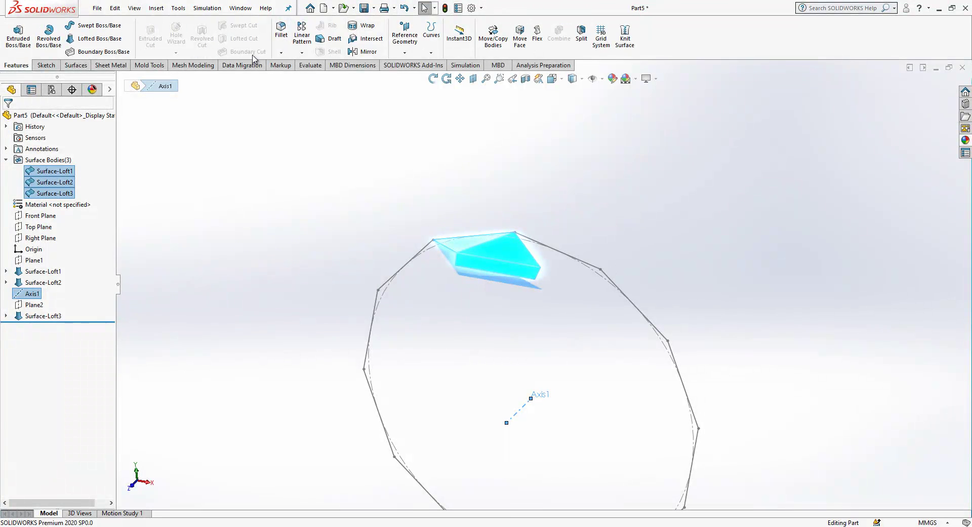
left_click(302, 52)
left_click(318, 77)
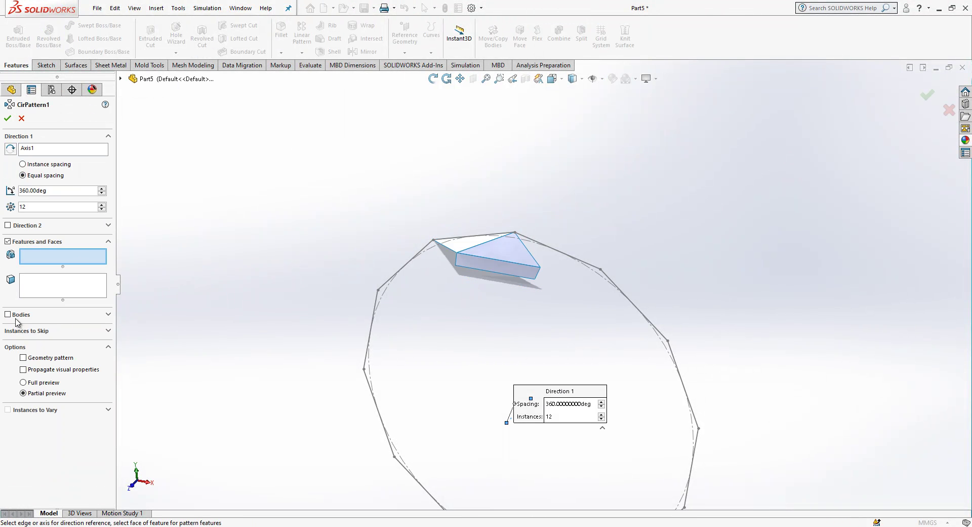
left_click(7, 314)
left_click(478, 265)
left_click(494, 255)
left_click(462, 246)
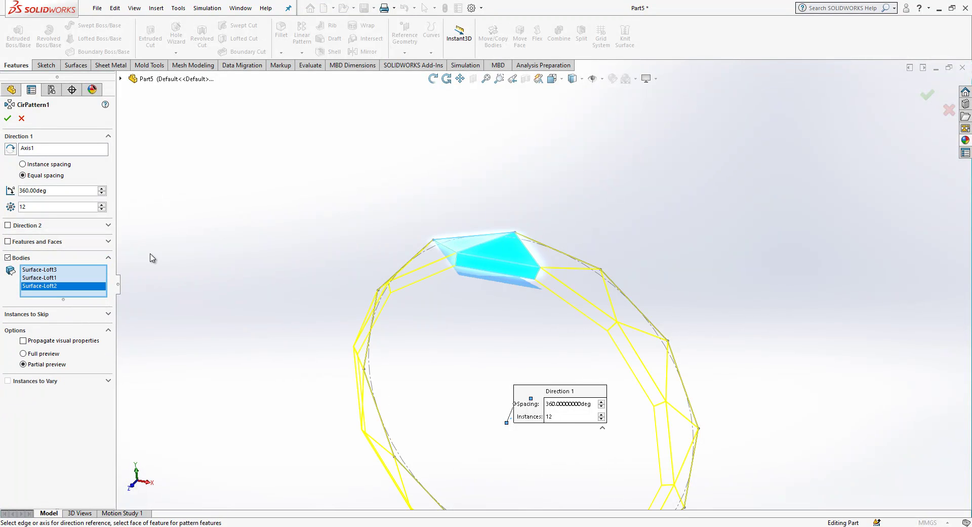
left_click(8, 118)
mouse_move(577, 310)
middle_mouse_down()
mouse_move(508, 302)
mouse_move(591, 308)
mouse_move(567, 299)
middle_mouse_up()
key("Escape")
left_click(6, 160)
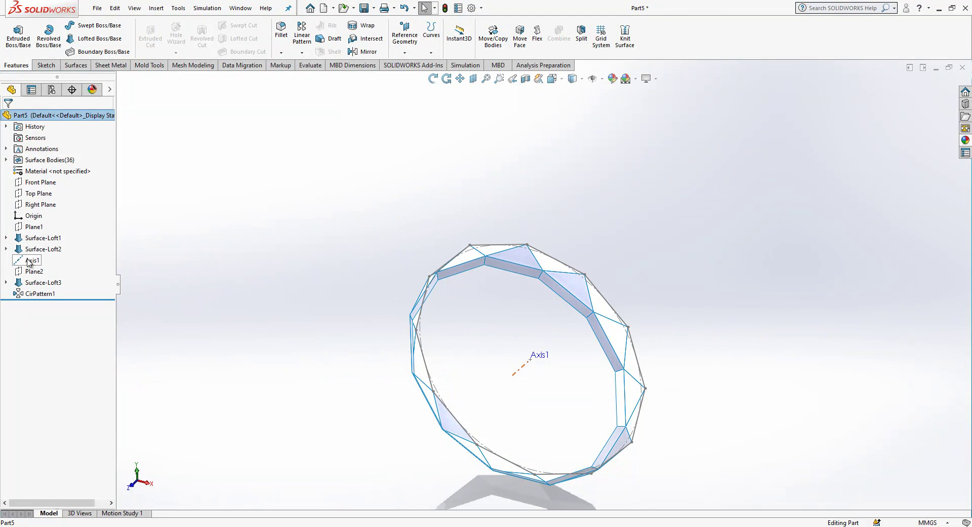
- Hide the outer ring sketch and tilt the view
left_click(509, 246)
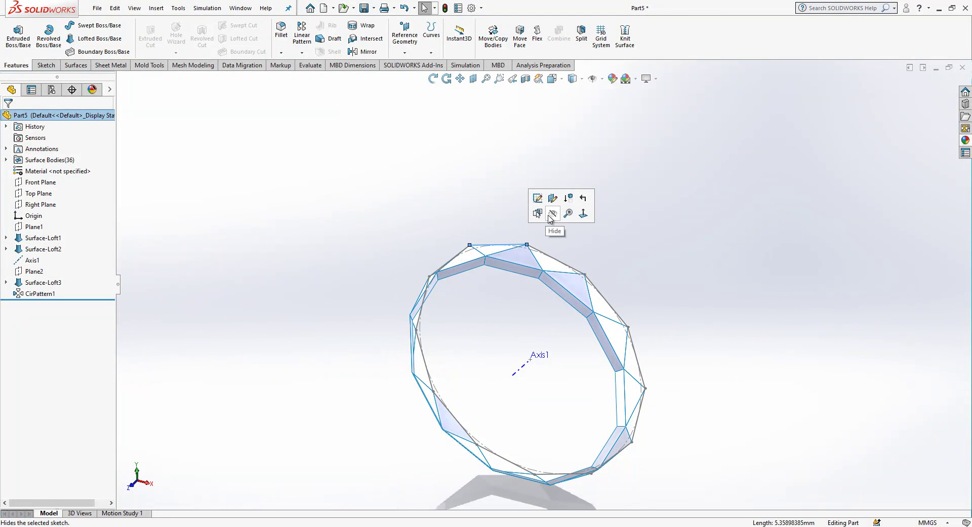
left_click(471, 239)
middle_click_drag(471, 239, 540, 310)
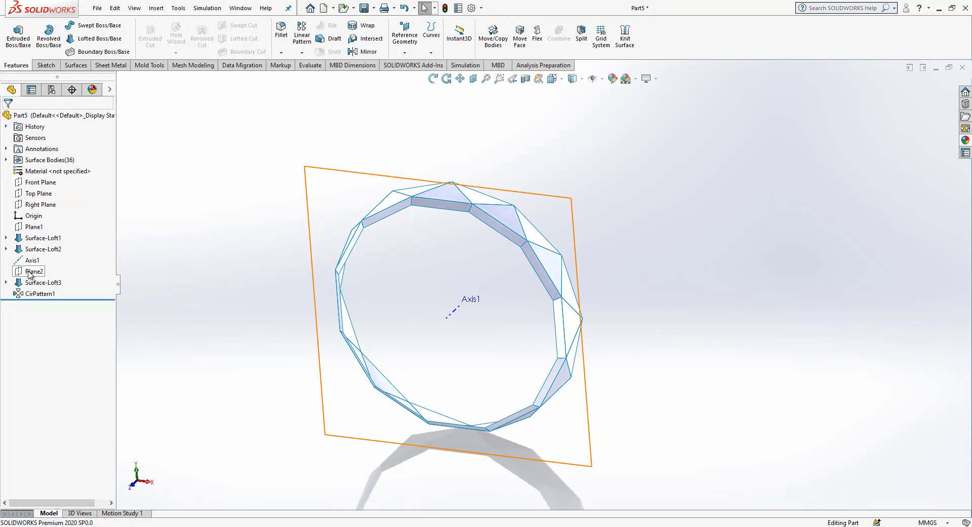
- Start a new sketch on Plane2 and project Sketch4's outline into it
left_click(31, 273)
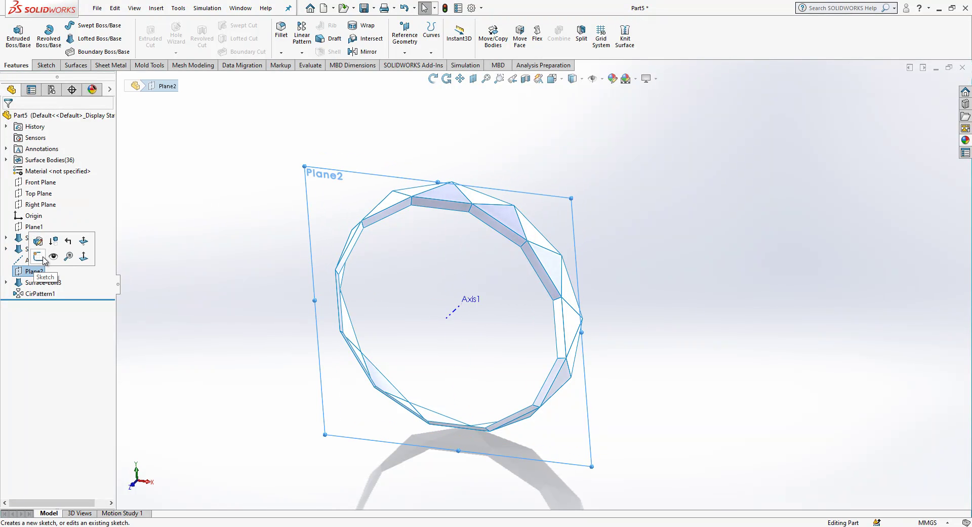
left_click(38, 257)
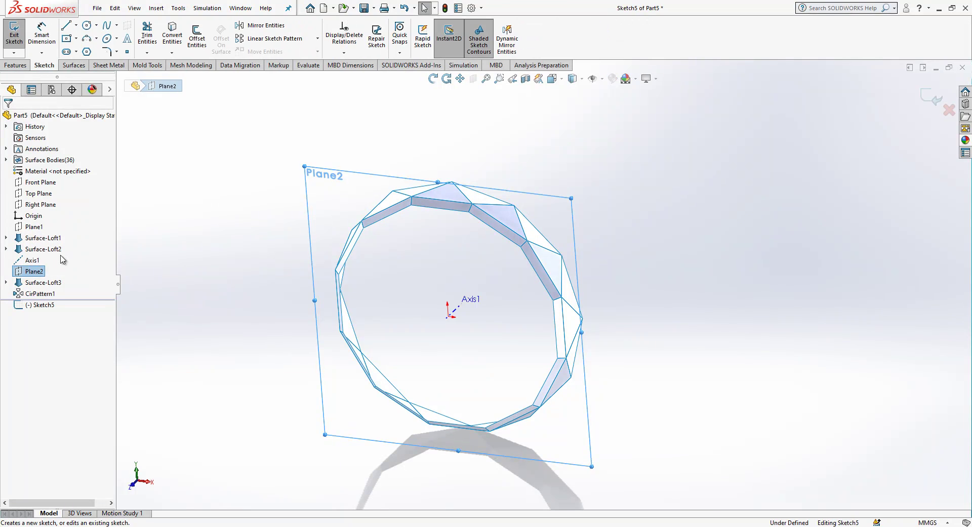
left_click(6, 282)
left_click(29, 294)
left_click(40, 294)
key("Return")
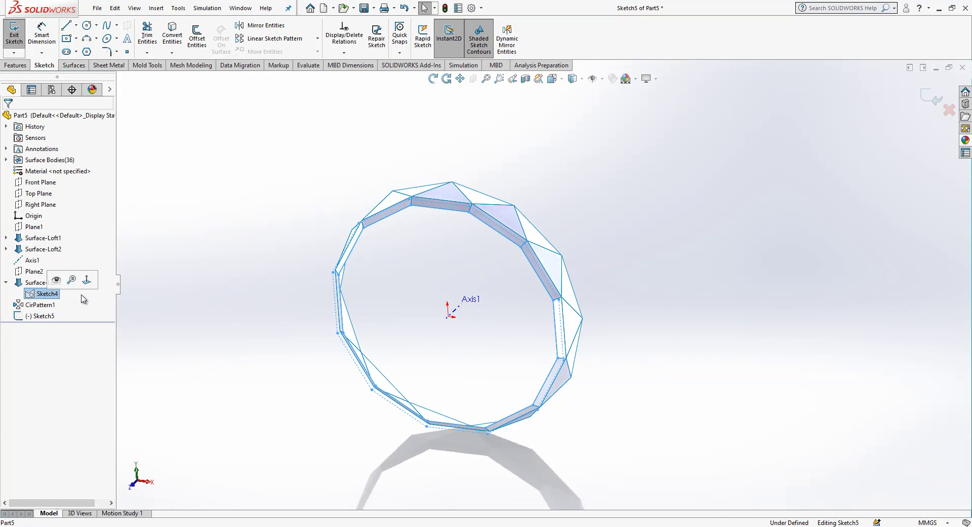
mouse_move(210, 298)
middle_mouse_down()
mouse_move(482, 250)
mouse_move(573, 206)
mouse_move(456, 227)
middle_mouse_up()
left_click(178, 43)
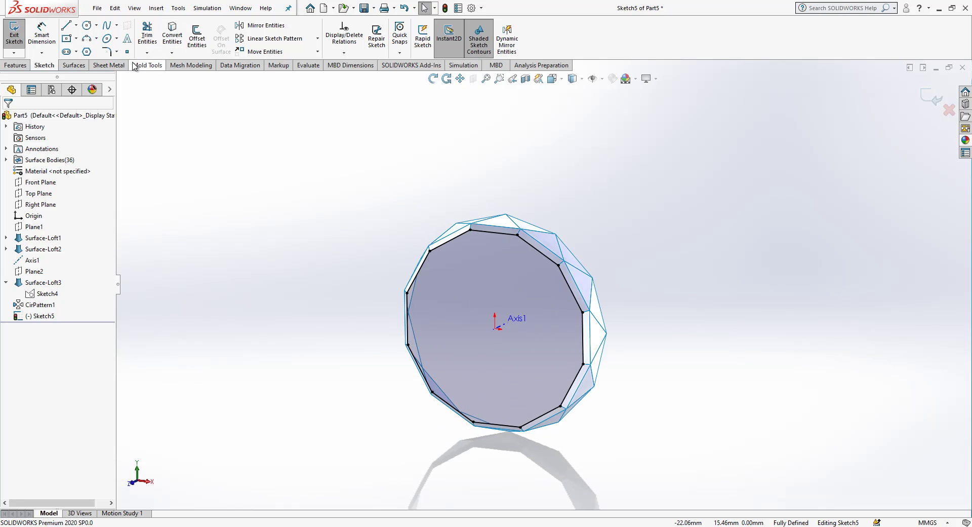
- Draw a circle centred at the origin, dimension it Ø17.5 mm, and exit the sketch
left_click(86, 25)
mouse_move(486, 253)
middle_mouse_down()
mouse_move(503, 269)
mouse_move(482, 239)
mouse_move(530, 277)
middle_mouse_up()
left_click(515, 339)
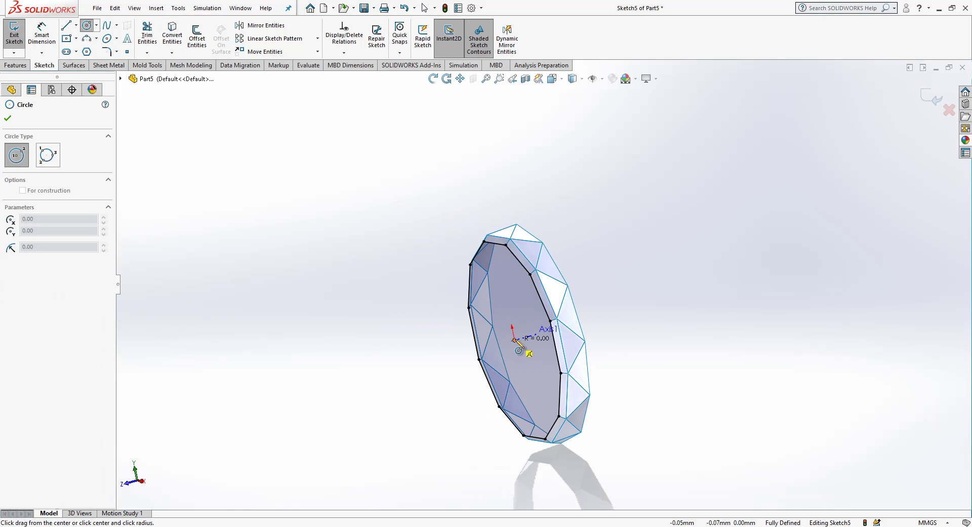
key("ctrl+8")
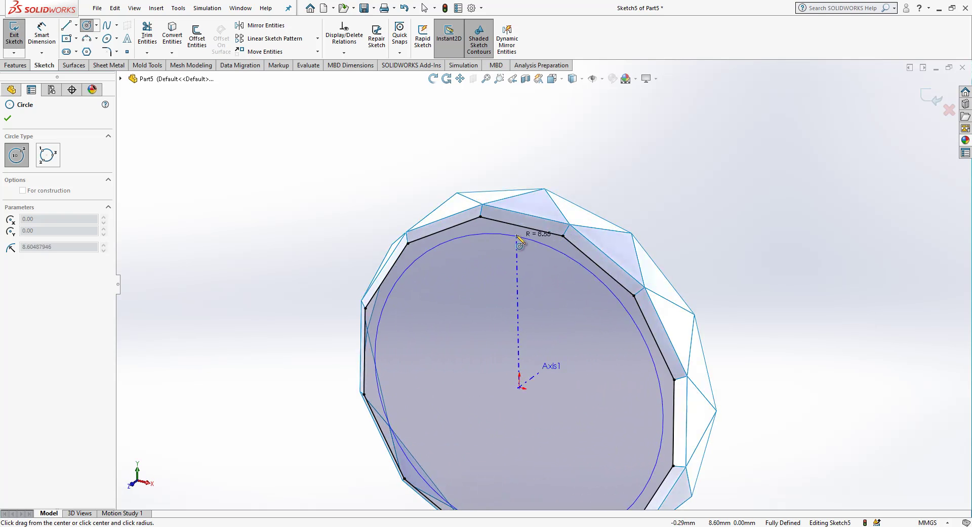
left_click(521, 234)
left_click(41, 40)
left_click(449, 257)
left_click(466, 309)
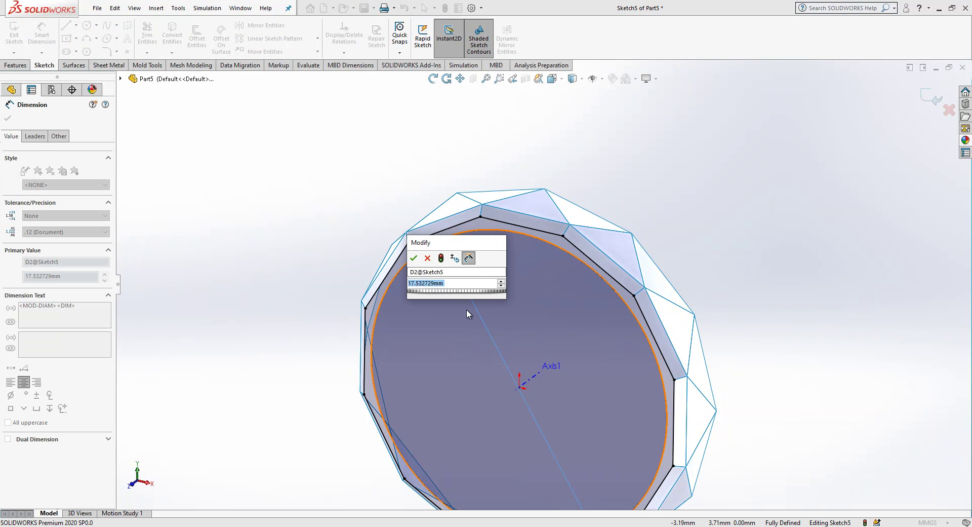
type("1")
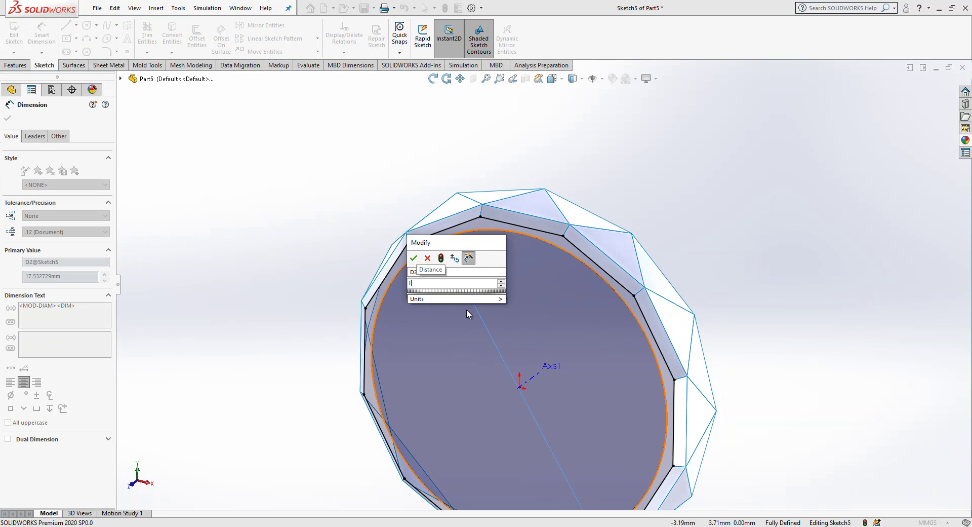
type("7.5")
key("Return")
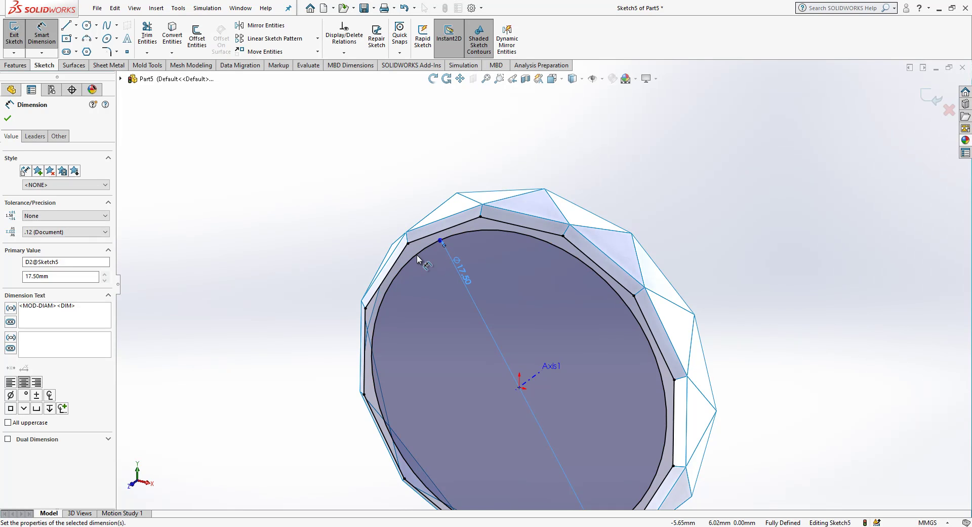
left_click(359, 248)
scroll(544, 283, "up", 2)
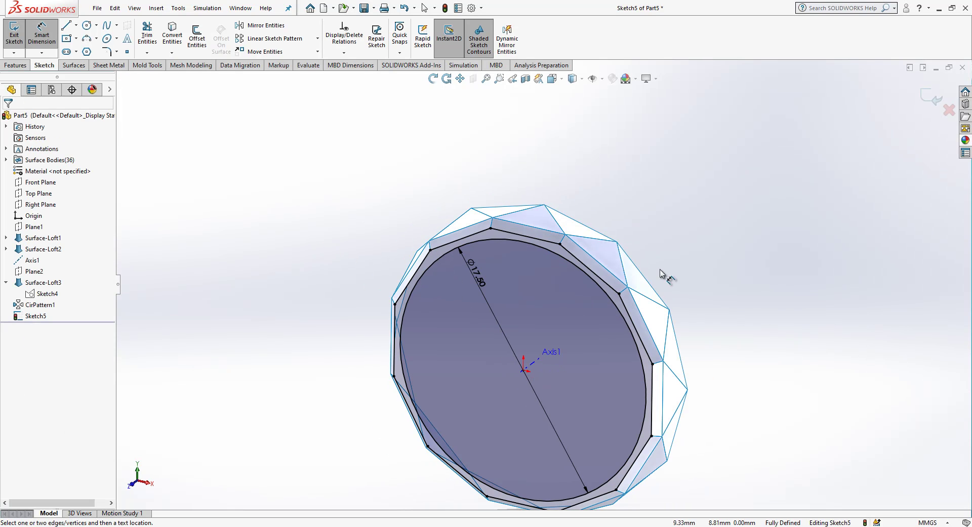
left_click(931, 97)
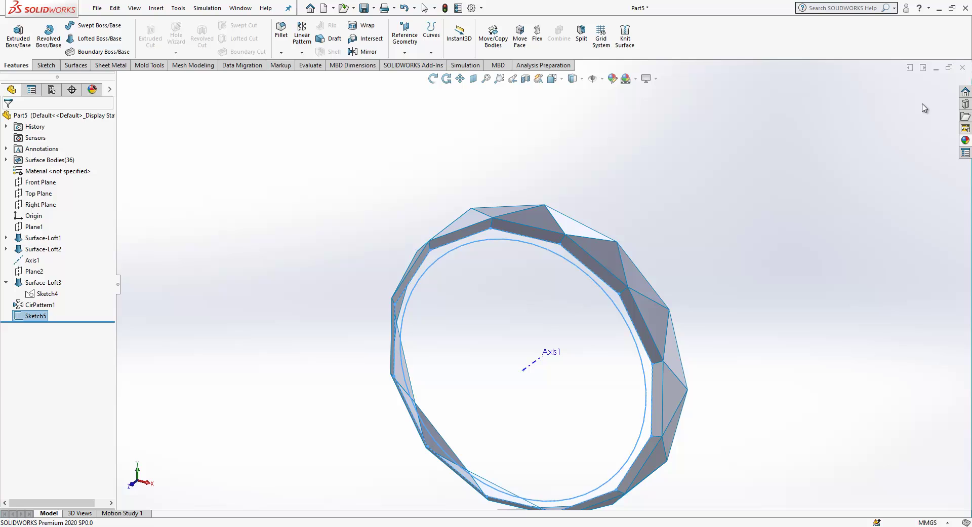
- Create a planar surface bounded by Sketch5 and orbit to inspect it
left_click(89, 65)
left_click(219, 25)
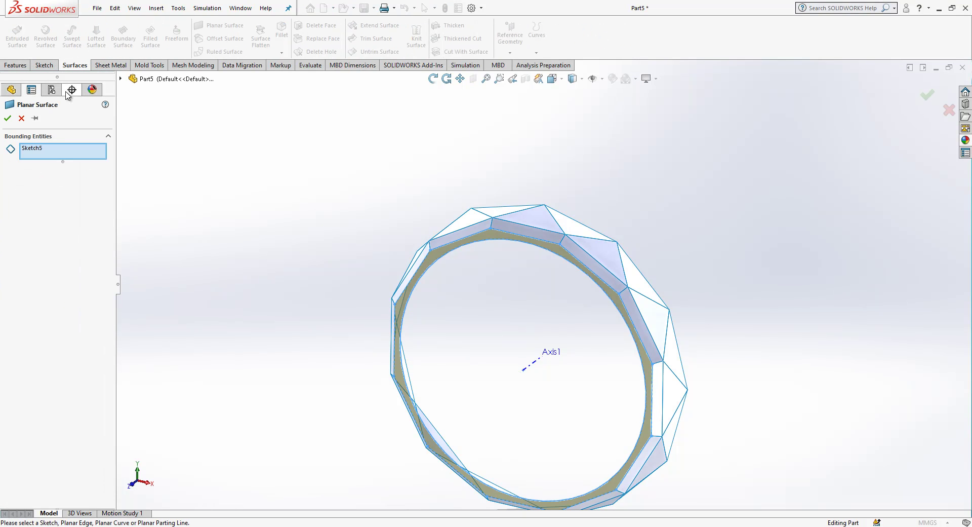
left_click(9, 117)
middle_click_drag(471, 334, 399, 355)
left_click_drag(398, 354, 505, 392)
key("Escape")
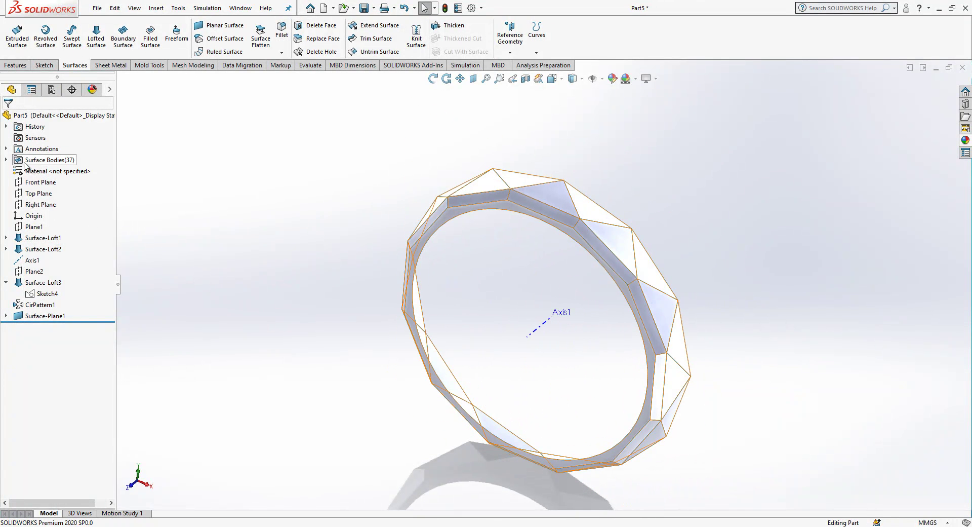
left_click(6, 159)
- Select all surface bodies from Surface-Loft1 through Surface-Plane1
left_click(53, 126)
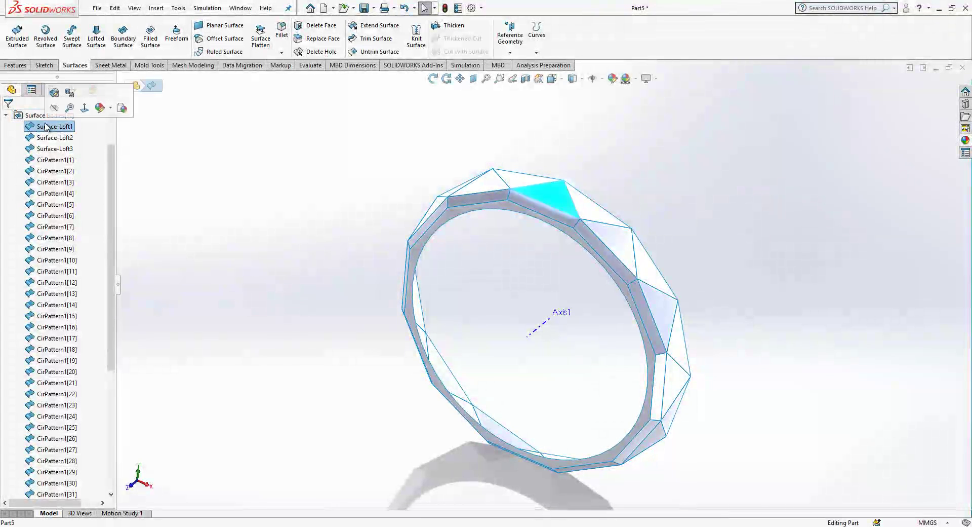
scroll(86, 319, "down", 6)
left_click(57, 326)
left_click(56, 115, "shift")
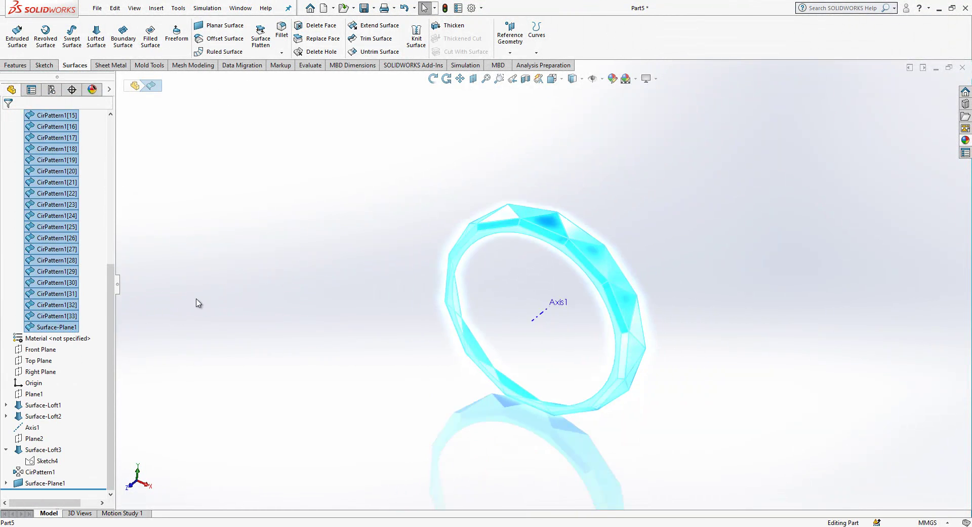
- Try mirroring the bodies about Front Plane with knitting, then cancel after the knit error
left_click(15, 65)
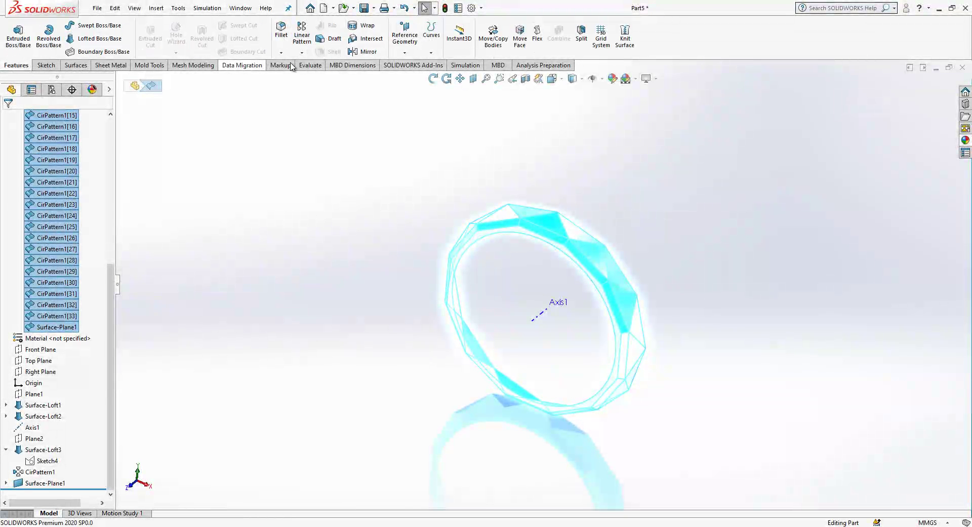
left_click(368, 51)
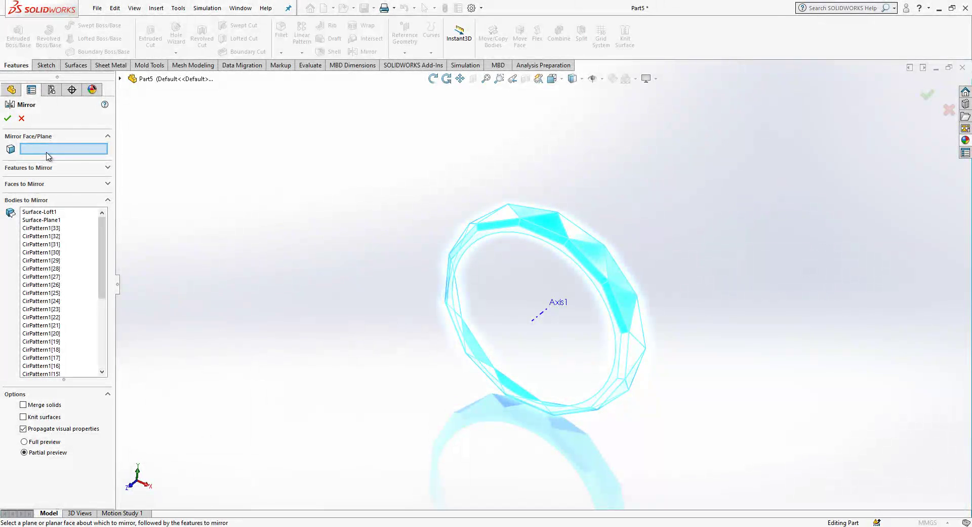
left_click(120, 78)
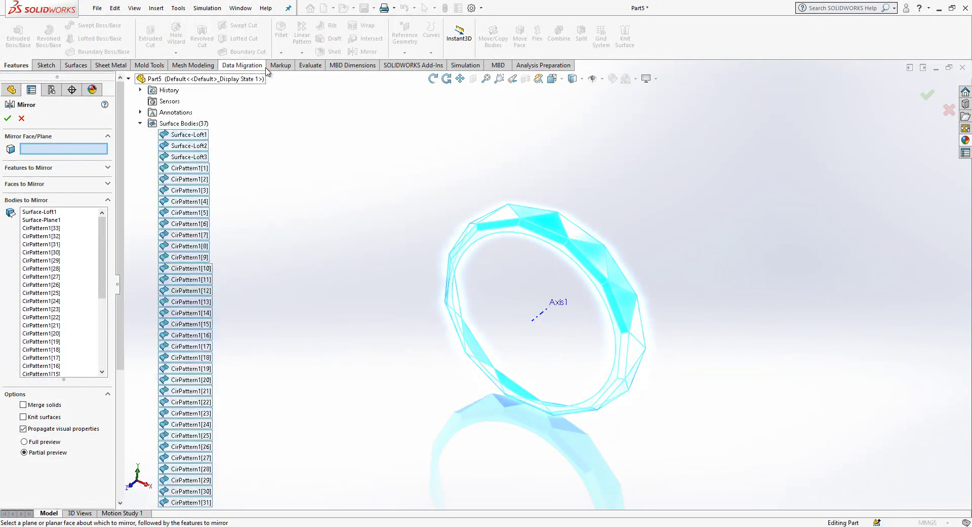
double_click(143, 126)
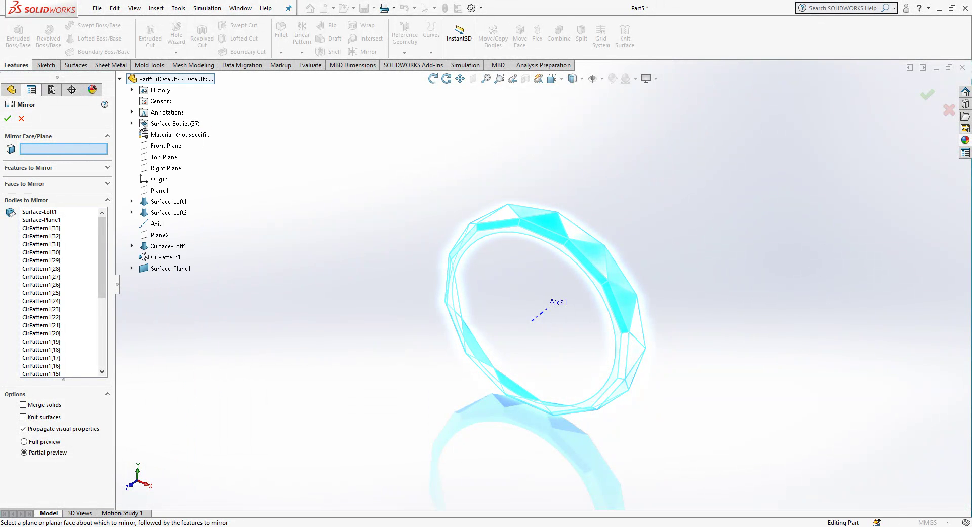
left_click(165, 146)
middle_click_drag(465, 224, 554, 301)
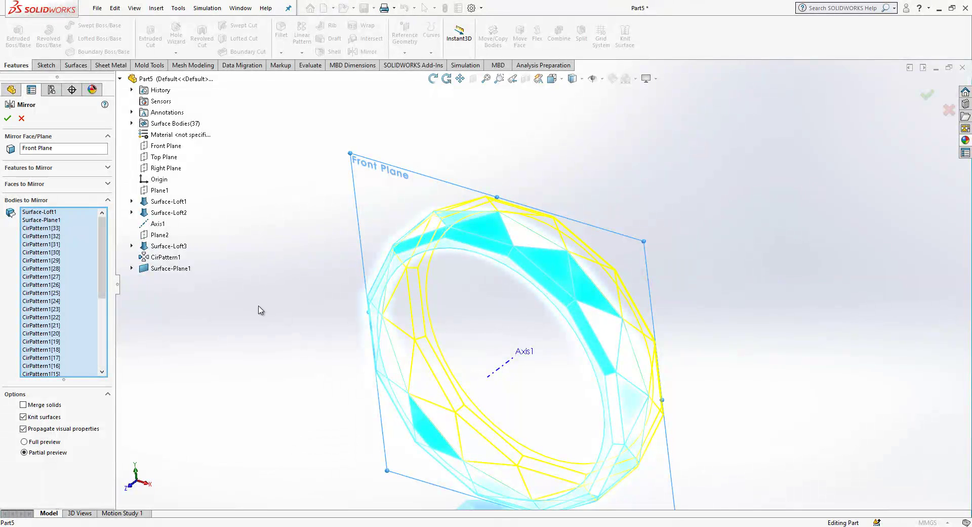
left_click(7, 119)
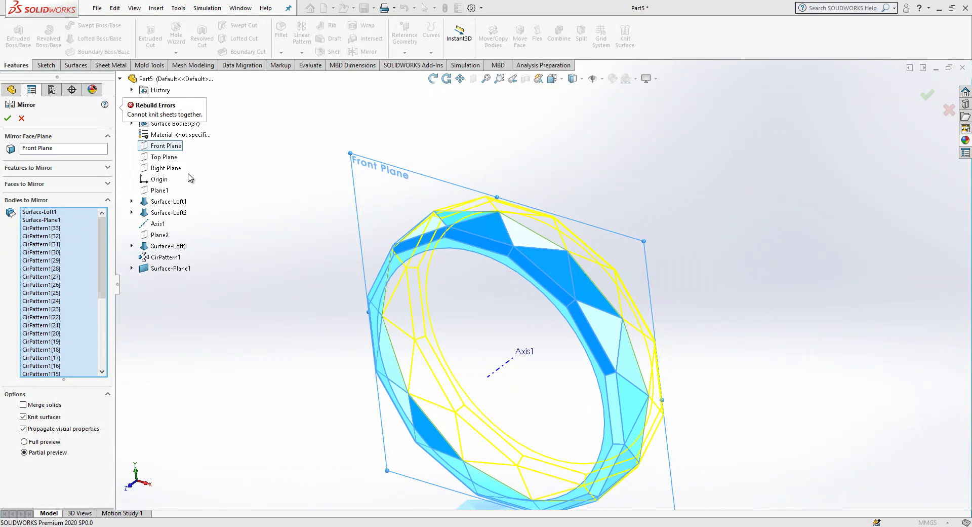
left_click(21, 118)
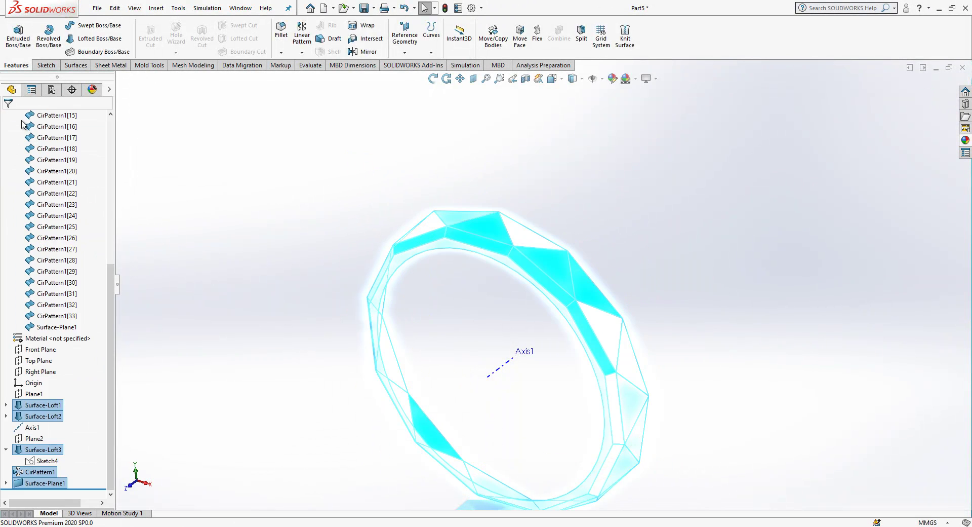
- Mirror the bodies about Front Plane without knitting, creating Mirror2
left_click(363, 52)
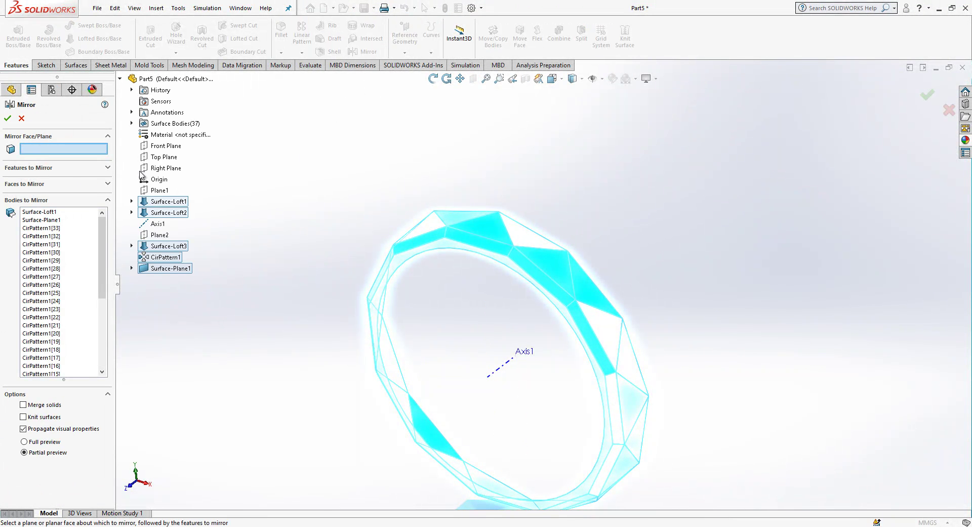
left_click(166, 146)
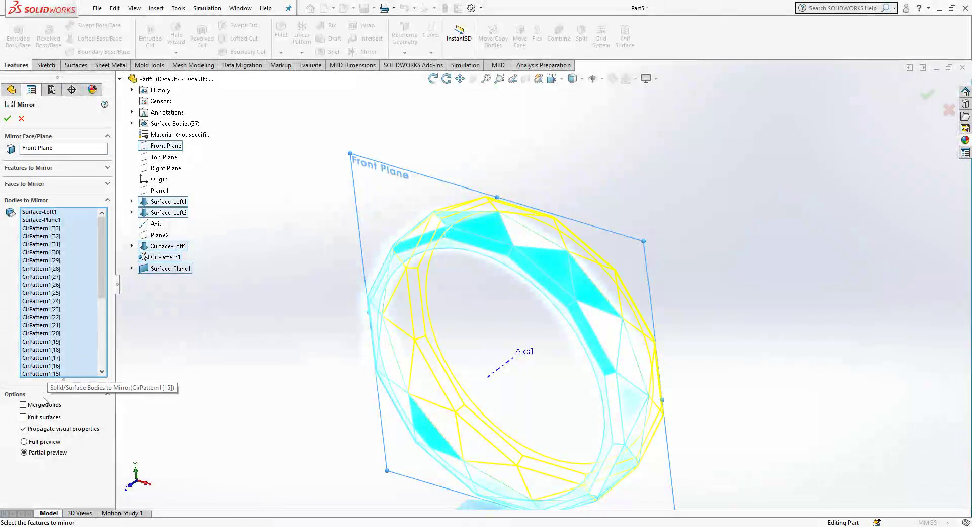
key("Return")
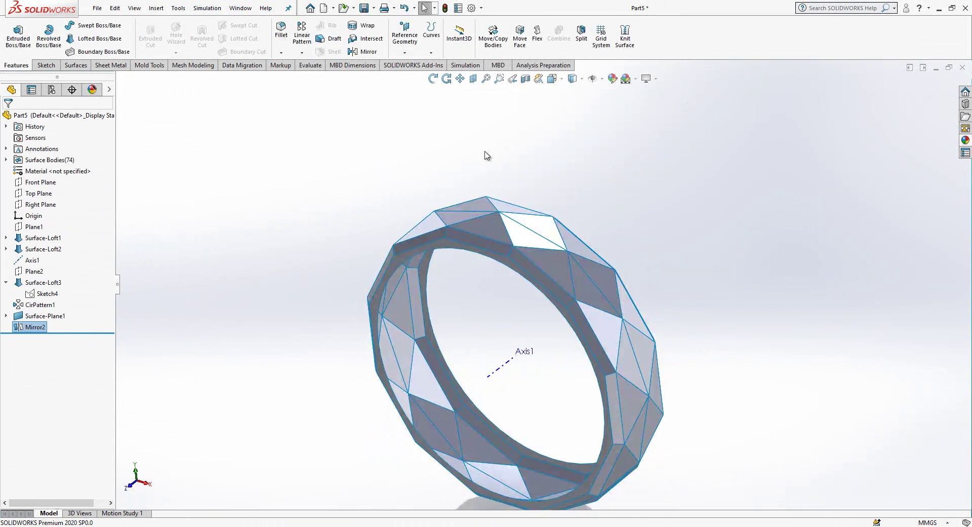
middle_click_drag(486, 154, 571, 243)
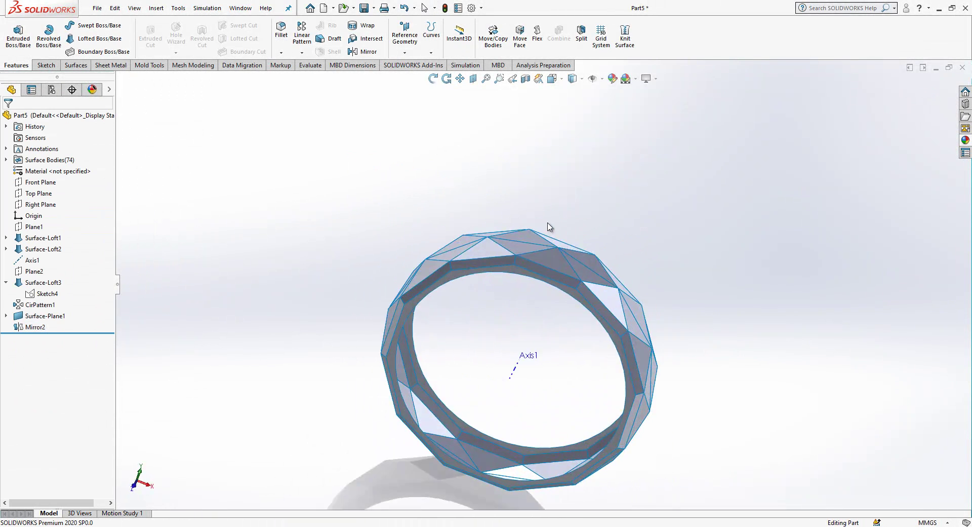
- Knit all 74 surface bodies into Surface-Knit1 and check the surface bodies list
left_click(75, 65)
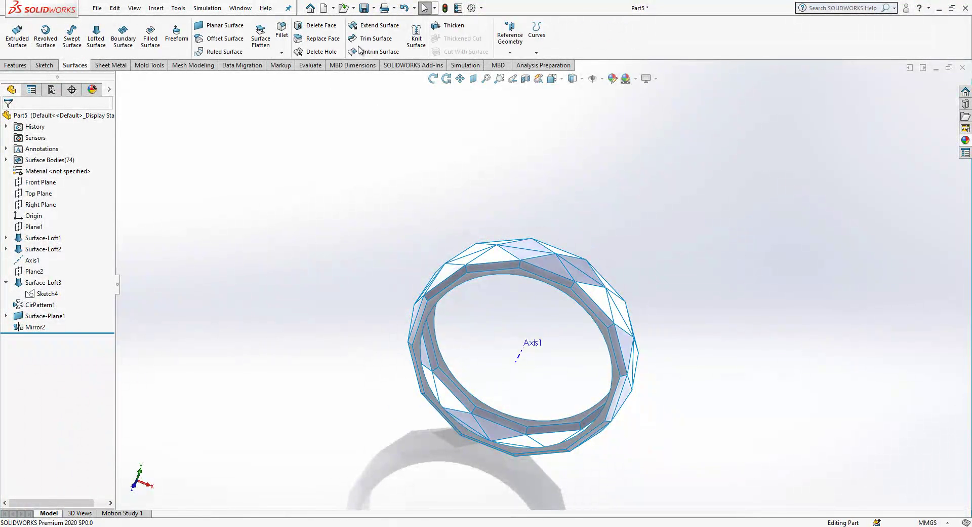
left_click(416, 35)
middle_click_drag(436, 182, 526, 224)
left_click_drag(790, 217, 343, 492)
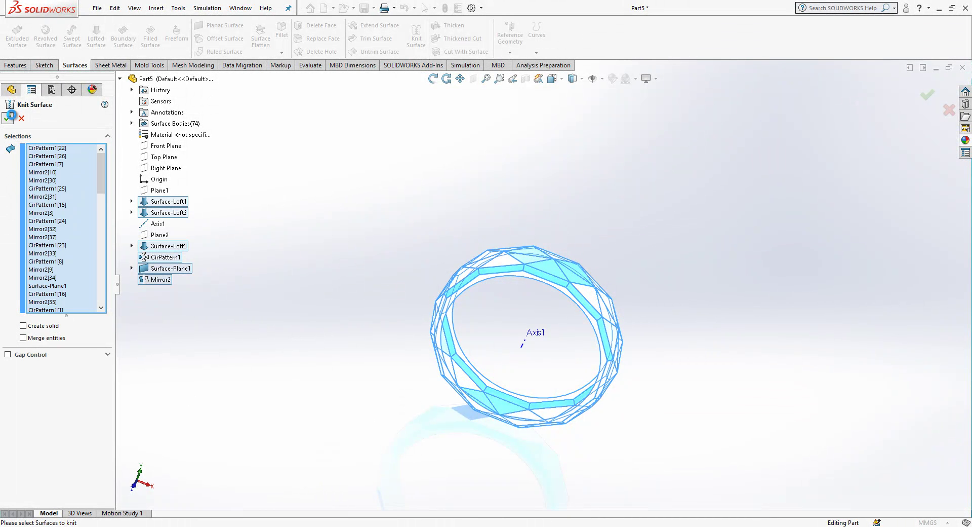
key("Return")
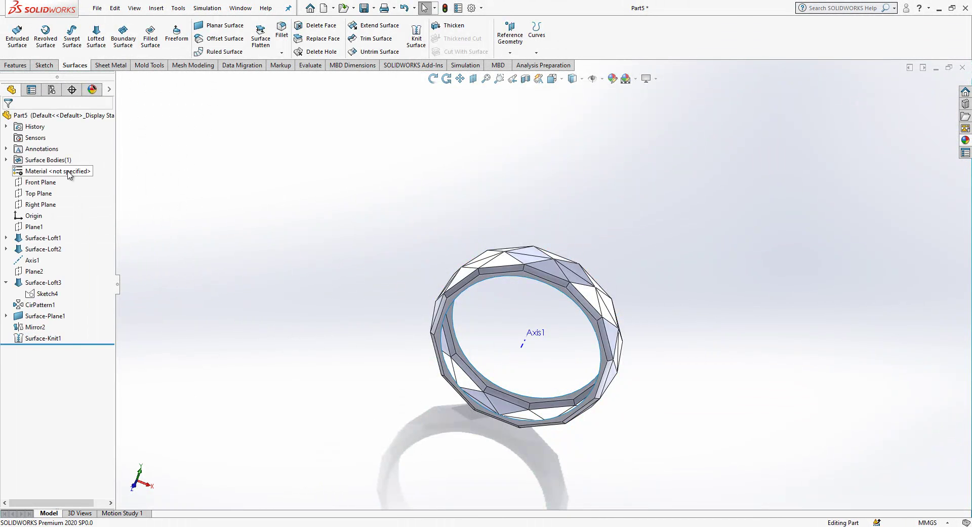
left_click(5, 160)
middle_click_drag(527, 440, 508, 392)
- Select the ring's inner face and abandon a first extrusion attempt
scroll(537, 293, "down", 2)
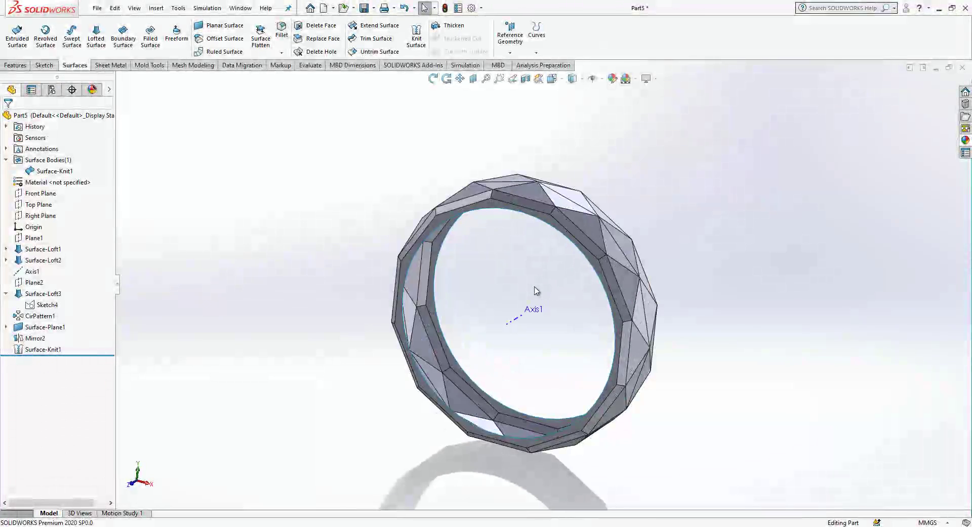
left_click(470, 216)
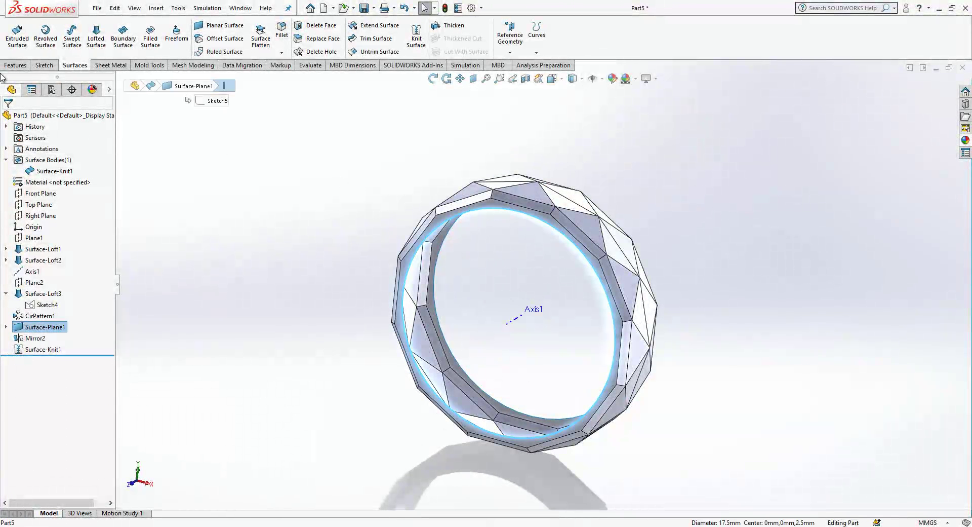
left_click(17, 36)
key("Escape")
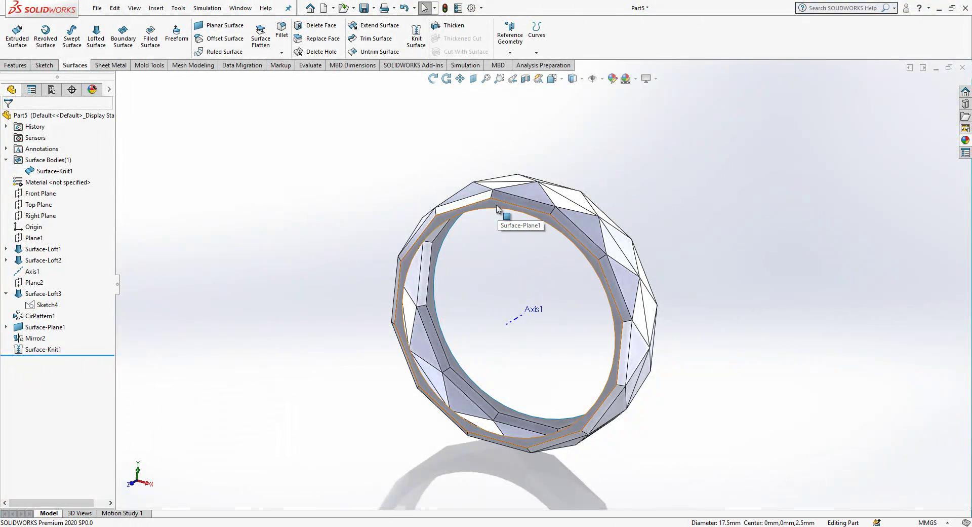
scroll(497, 210, "down", 2)
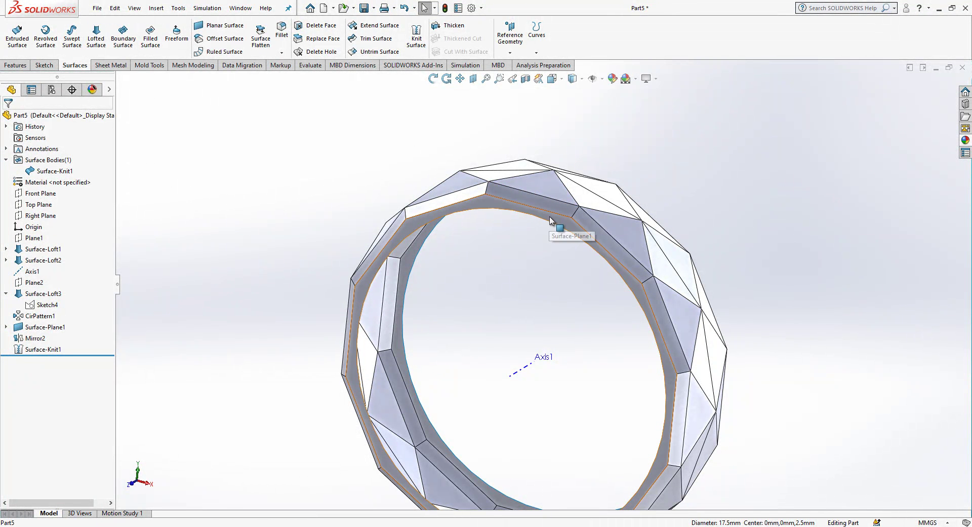
left_click(552, 219)
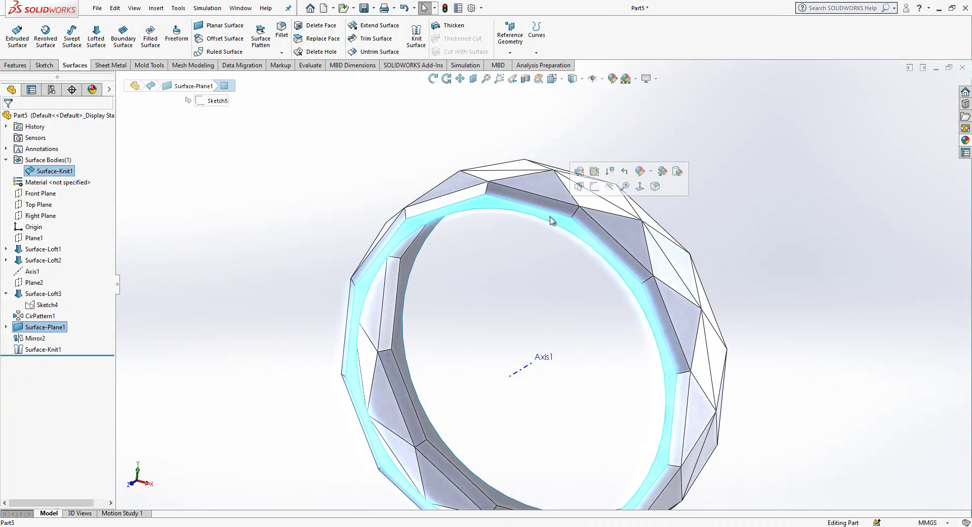
key("Escape")
- Sketch on the inner face, converting its edge into a Ø17.5 mm circle
left_click(494, 205)
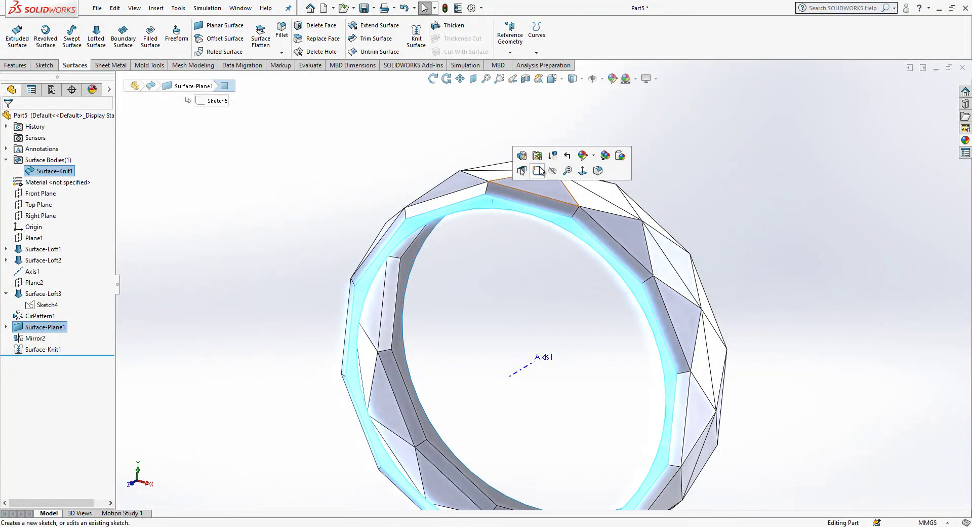
left_click(543, 166)
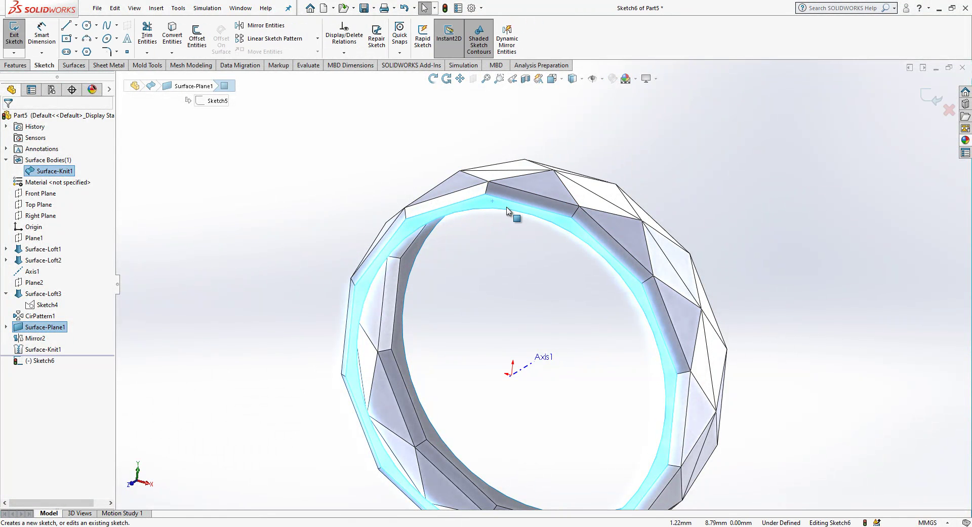
left_click(181, 34)
left_click(931, 97)
- Extrude a surface up to a ring vertex, then select Surface-Knit1 and Surface-Extrude1
left_click(17, 38)
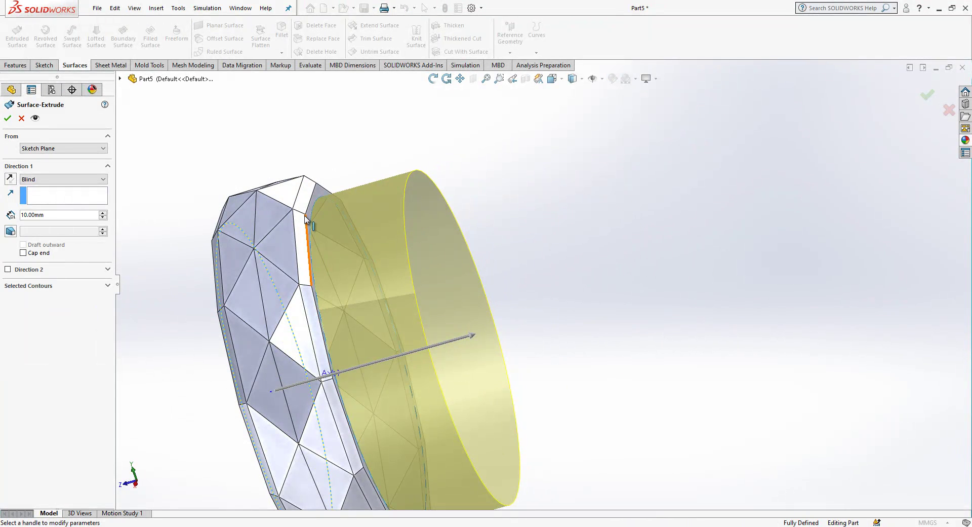
left_click(306, 215)
middle_click_drag(321, 252, 373, 248)
left_click(8, 118)
middle_click_drag(299, 191, 430, 283)
left_click(55, 172)
left_click(72, 181, "ctrl")
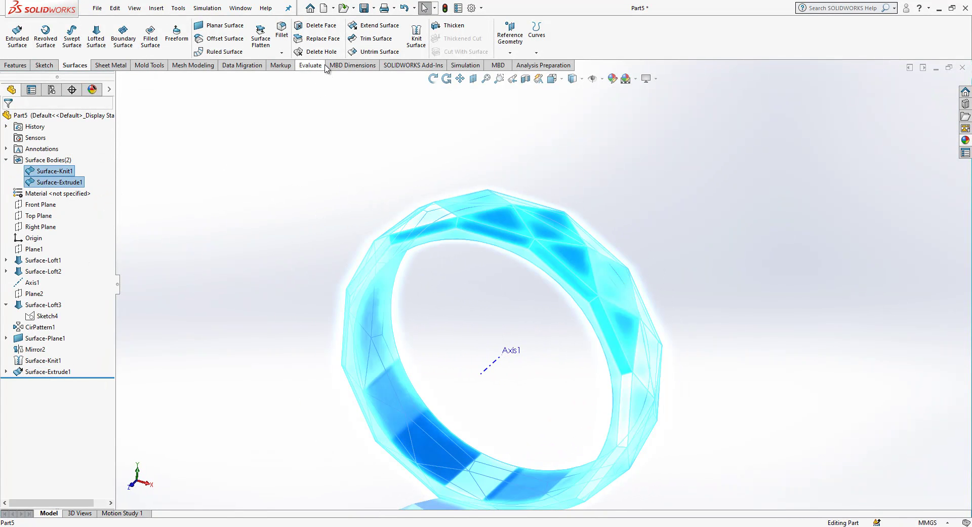
- Knit Surface-Knit1 and Surface-Extrude1 into Surface-Knit2, then edit it with Create solid enabled
left_click(416, 41)
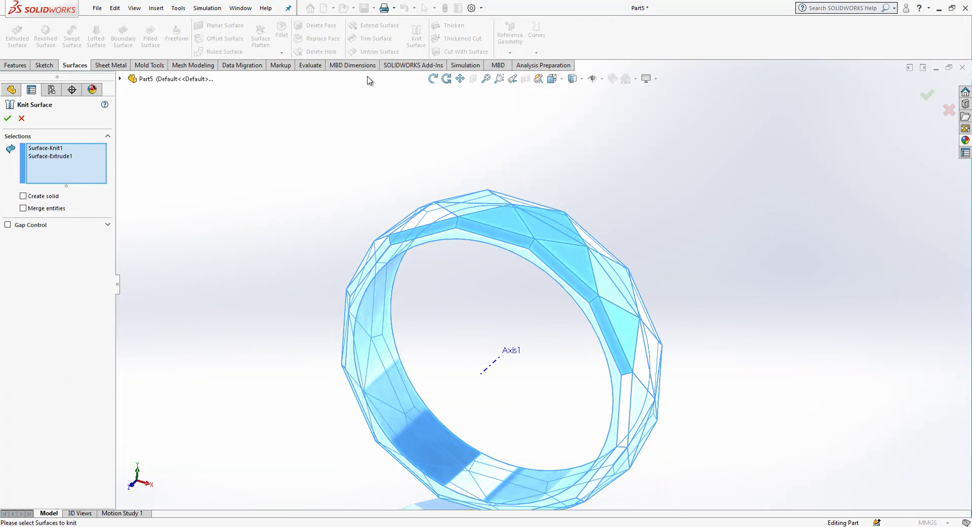
left_click(9, 117)
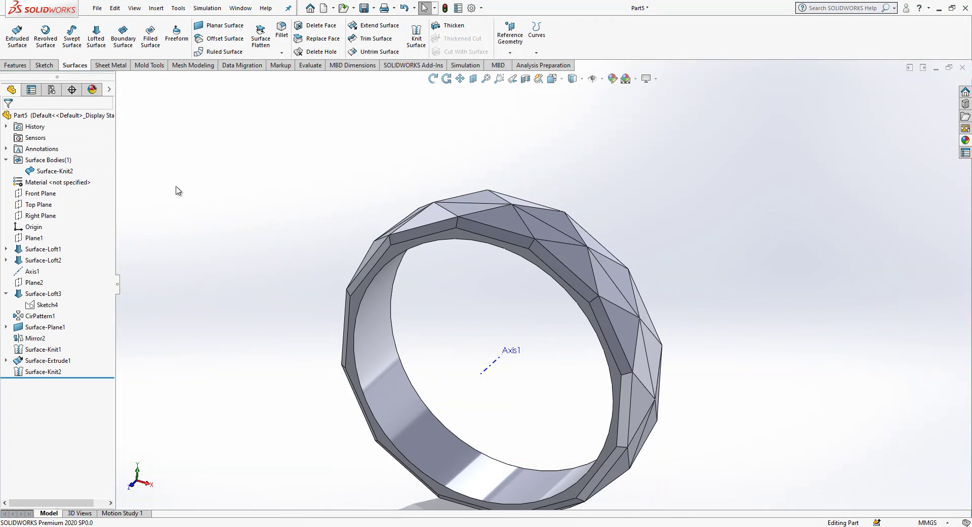
left_click(55, 170)
left_click(45, 372)
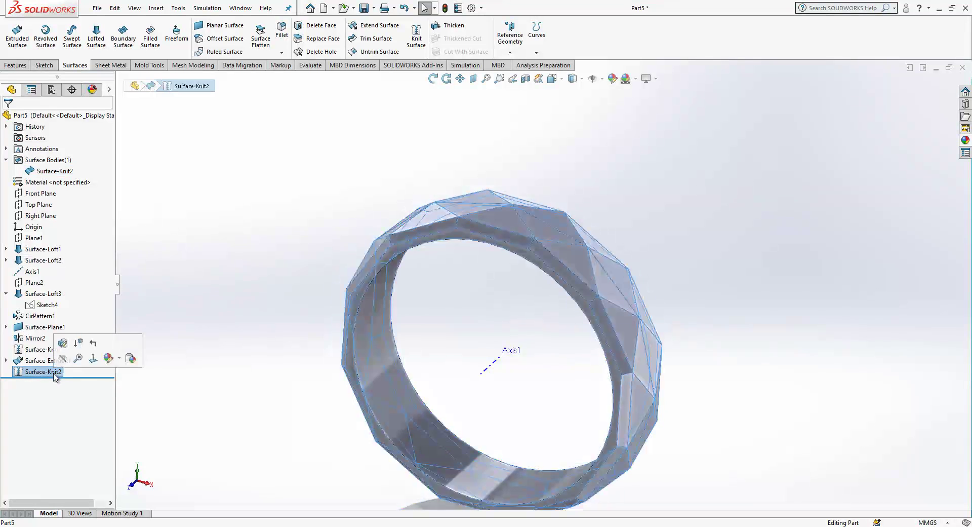
left_click(62, 344)
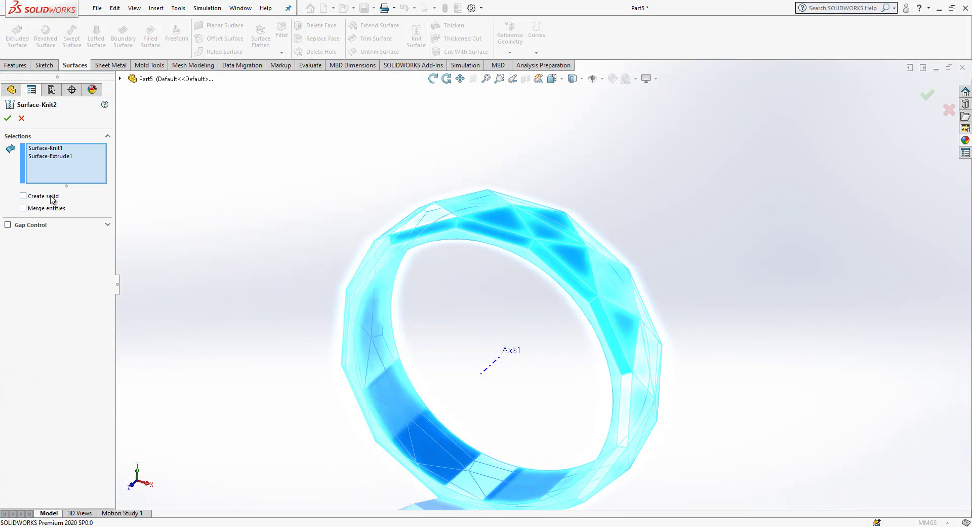
left_click(10, 120)
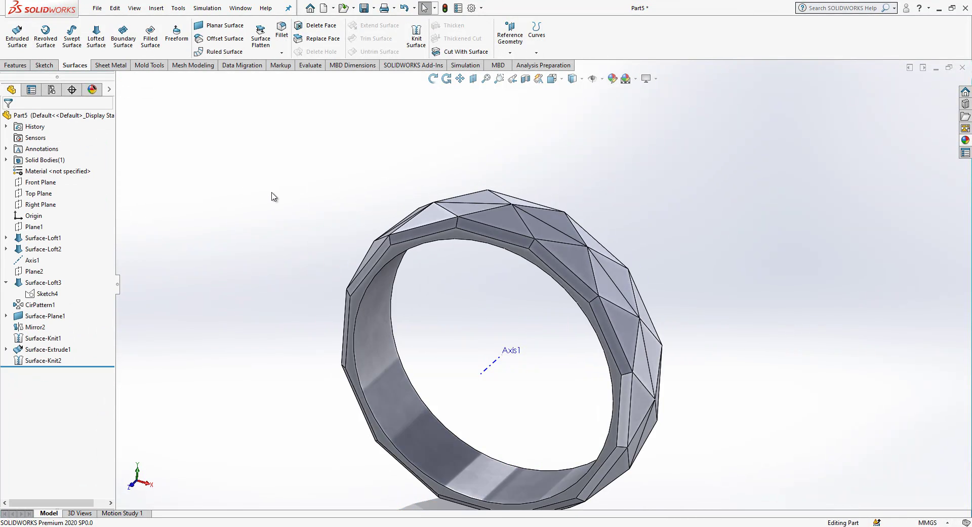
- Inspect the solid ring body, hiding the reference axis and trying a Front Plane section view
left_click(6, 159)
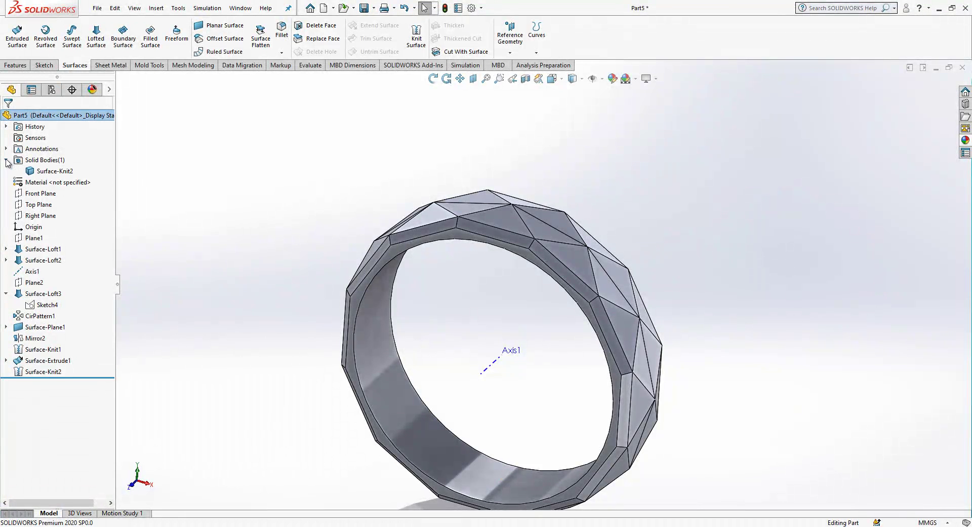
left_click(51, 171)
left_click(319, 241)
middle_click_drag(319, 242, 508, 338)
left_click(508, 338)
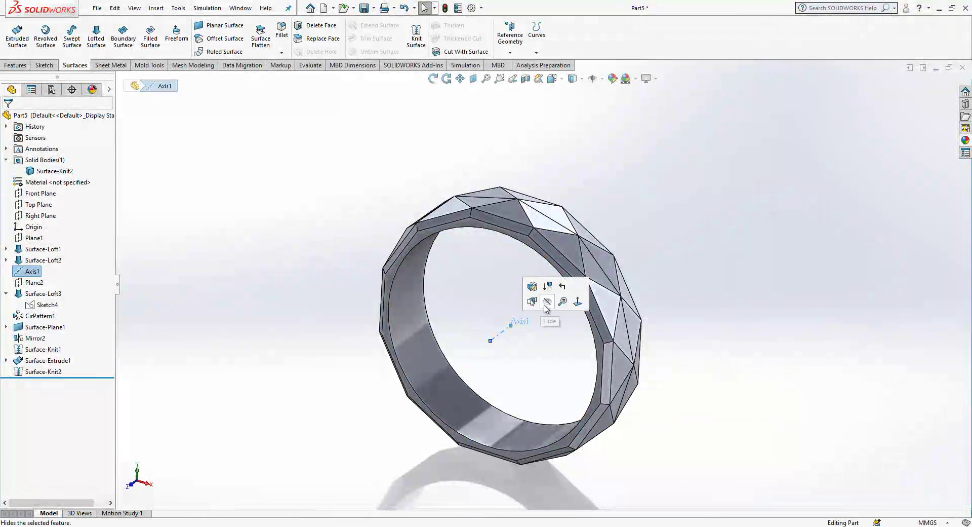
left_click(47, 194)
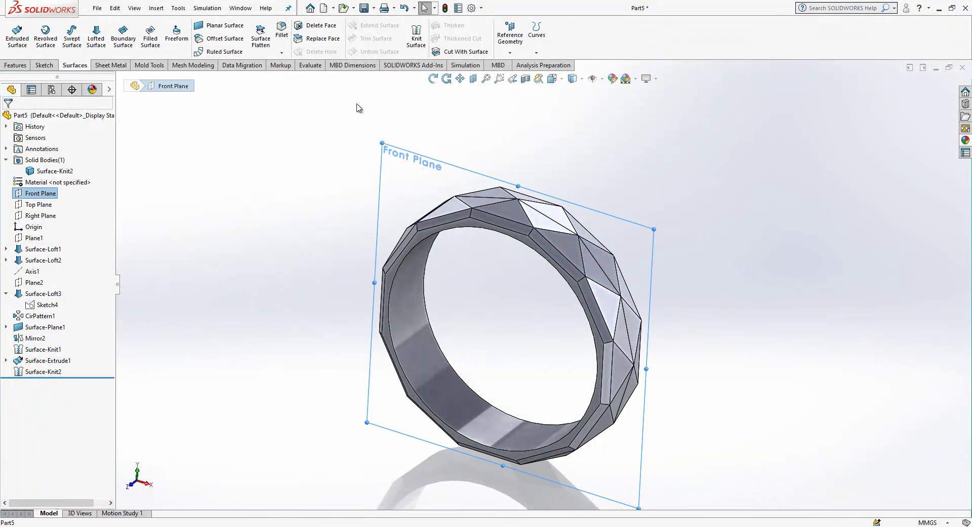
left_click(526, 79)
key("Escape")
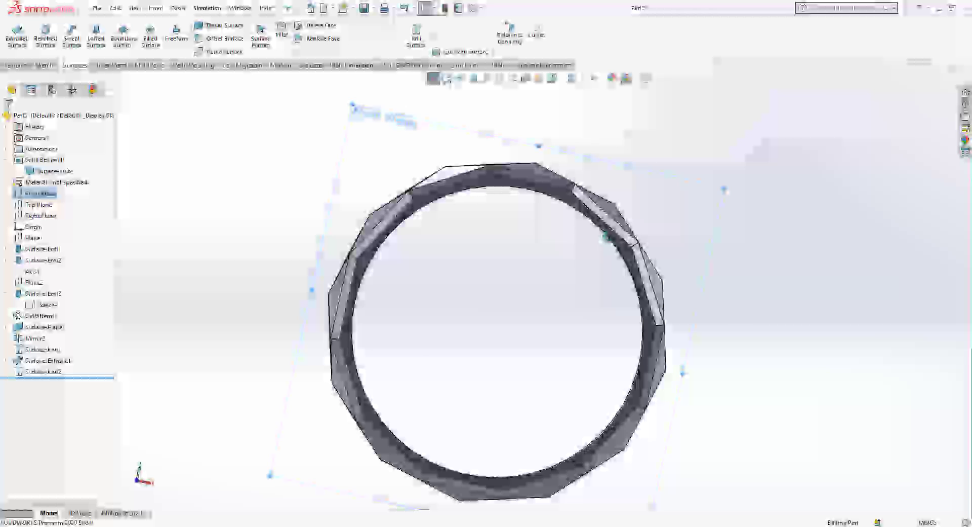
middle_click_drag(456, 212, 285, 91)
scroll(285, 91, "up", 3)
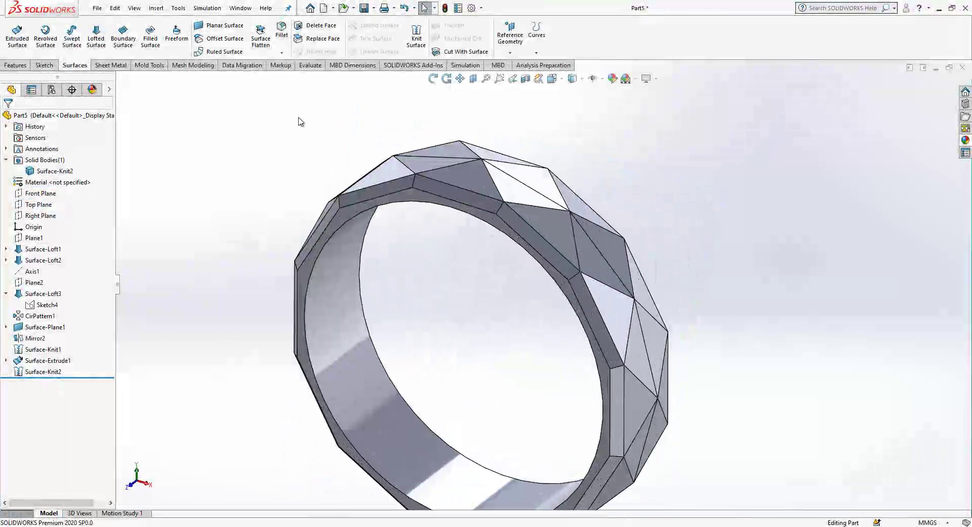
- Start an asymmetric fillet on the ring's inner edge with distances 0.25 mm and 1.00 mm
left_click(282, 34)
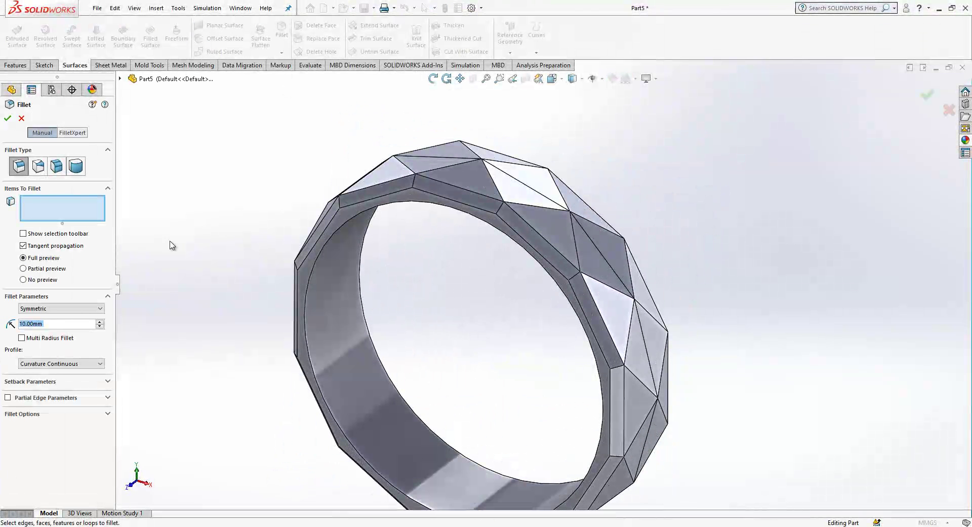
left_click(75, 309)
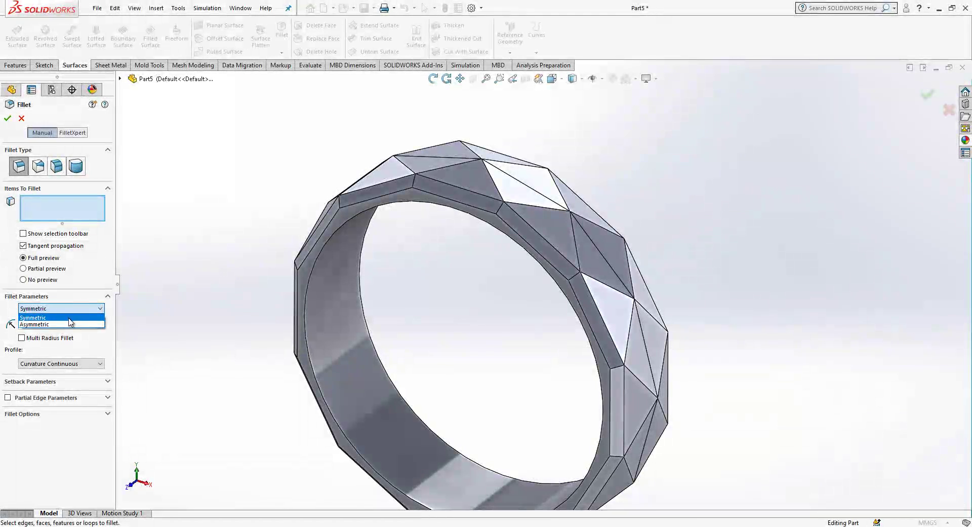
left_click(70, 325)
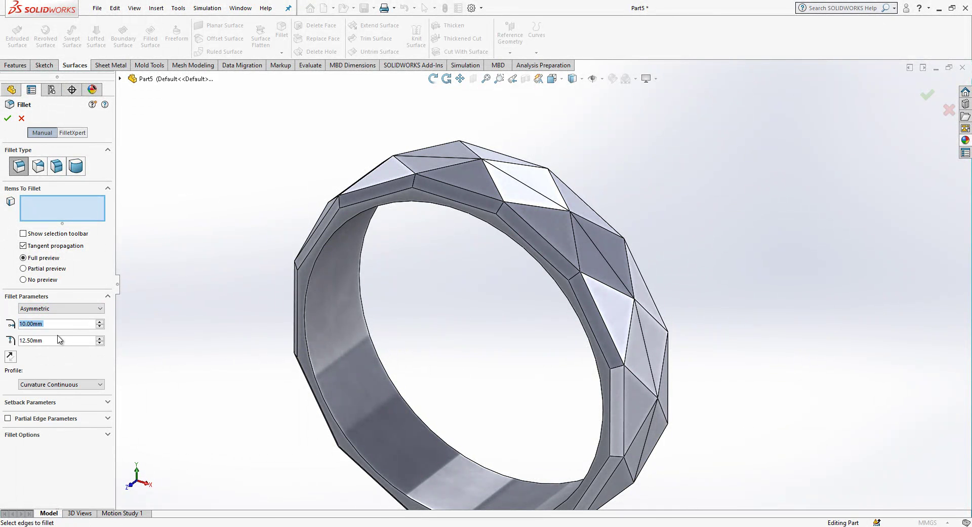
left_click(318, 255)
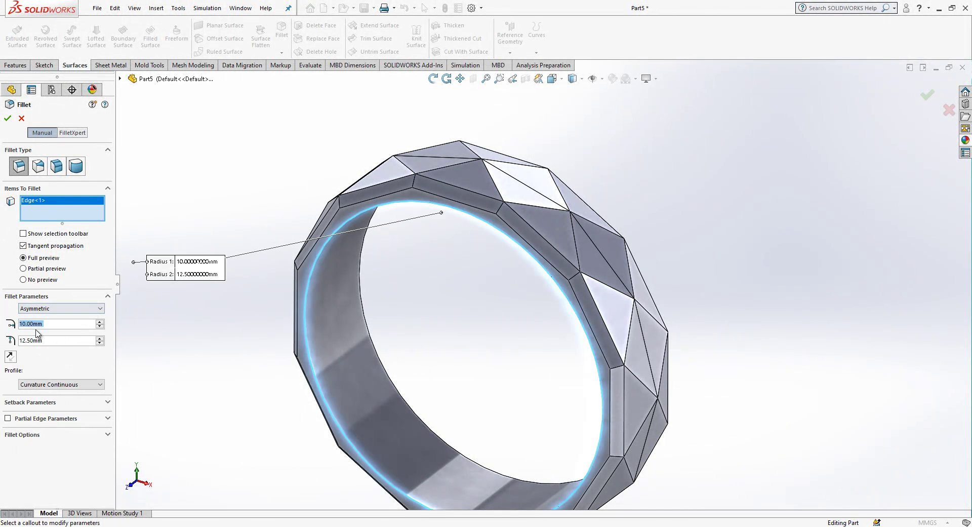
type("0.25")
key("Return")
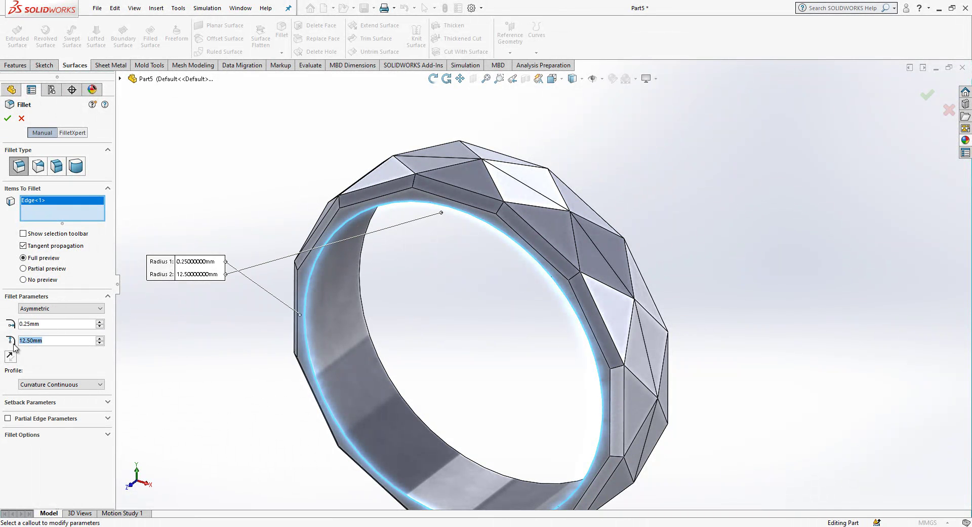
type("1")
key("Return")
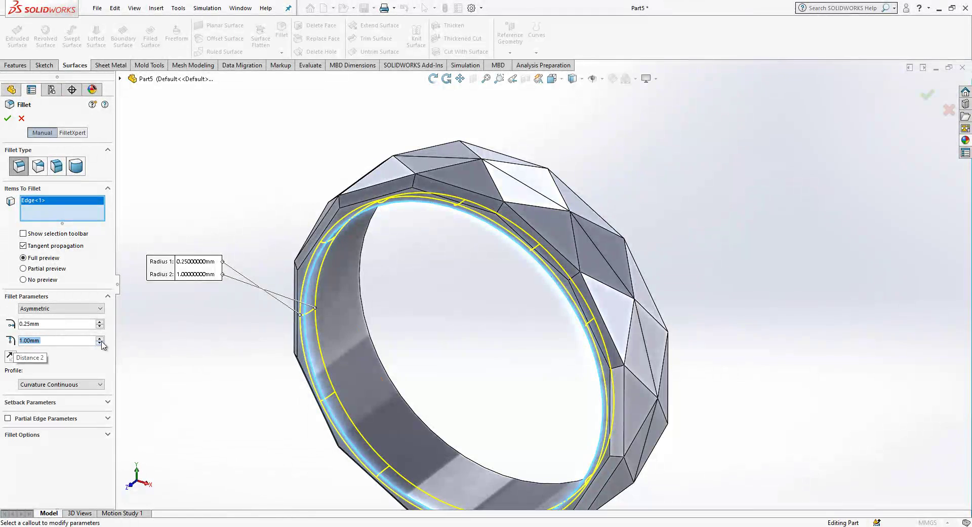
- Add the second inner edge to the fillet and reverse the distance direction
mouse_move(441, 378)
middle_mouse_down()
mouse_move(495, 317)
mouse_move(445, 354)
mouse_move(396, 348)
middle_mouse_up()
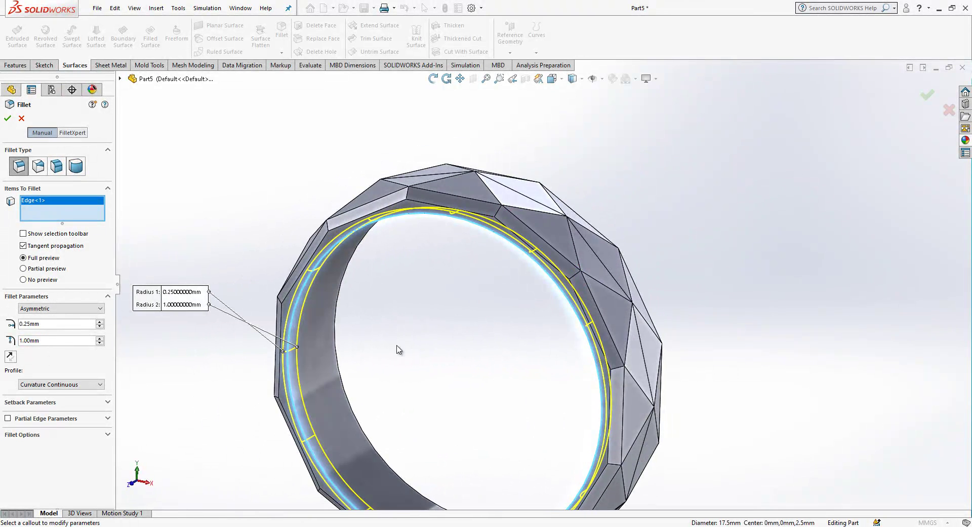
left_click(348, 282)
mouse_move(374, 297)
middle_mouse_down()
mouse_move(269, 312)
mouse_move(355, 329)
mouse_move(304, 294)
mouse_move(386, 276)
mouse_move(387, 294)
middle_mouse_up()
left_click(10, 356)
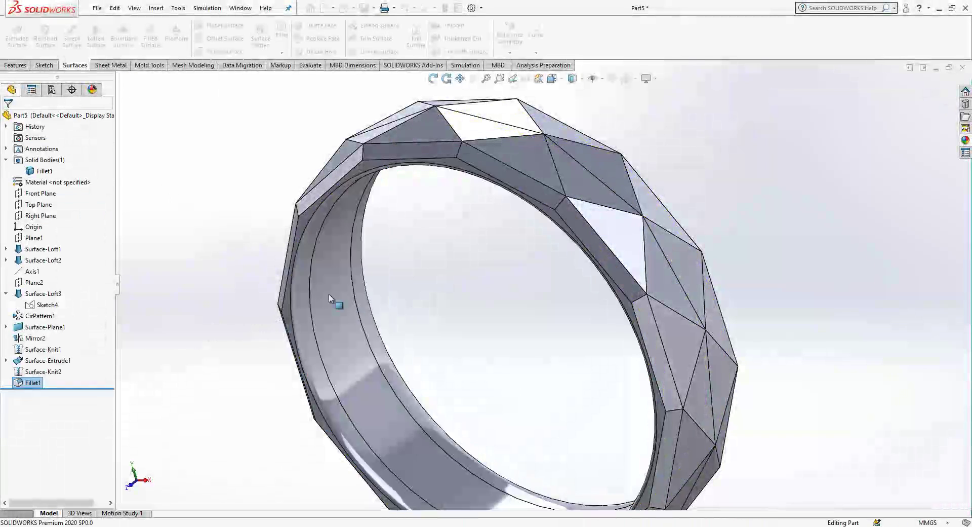
middle_click_drag(332, 298, 373, 333)
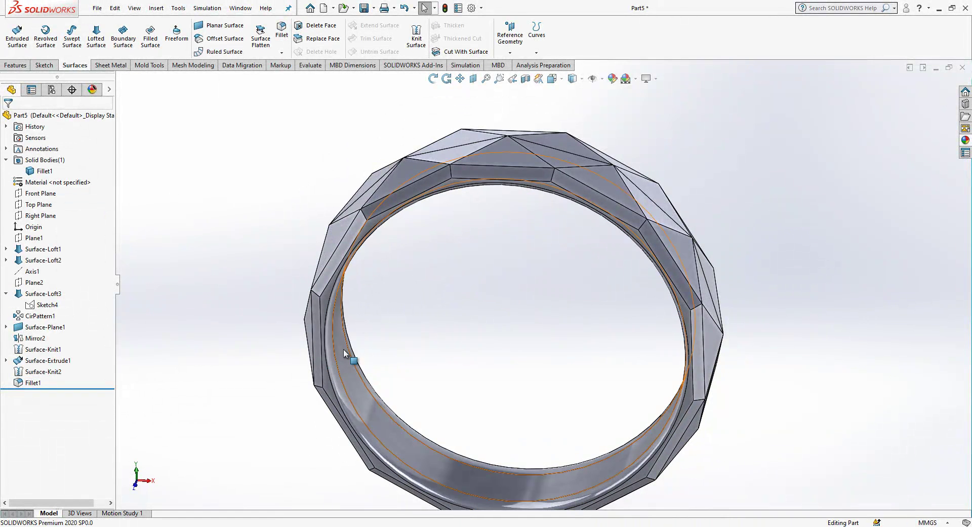
- Apply a plain white background scene and orbit the finished filleted ring
middle_click_drag(344, 355, 602, 344)
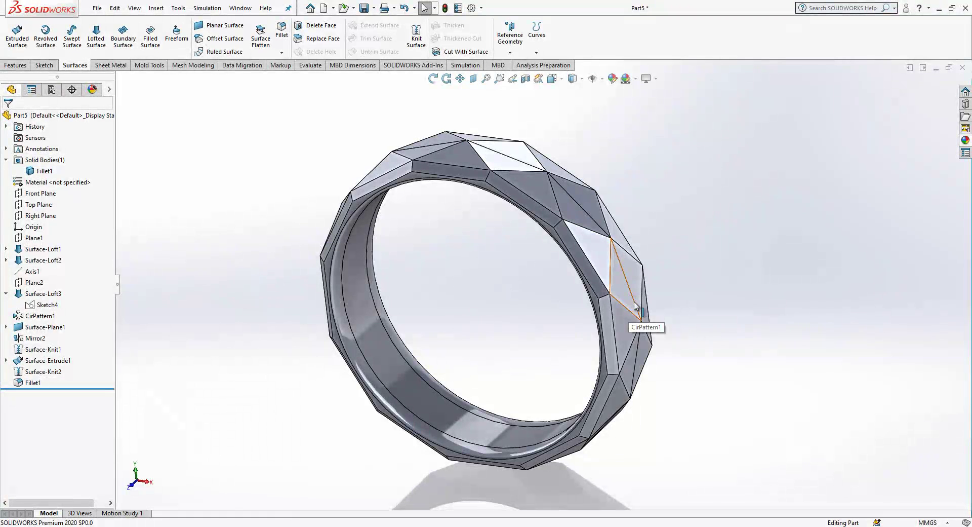
left_click(637, 79)
left_click(688, 28)
middle_click_drag(669, 276, 604, 330)
key("Escape")
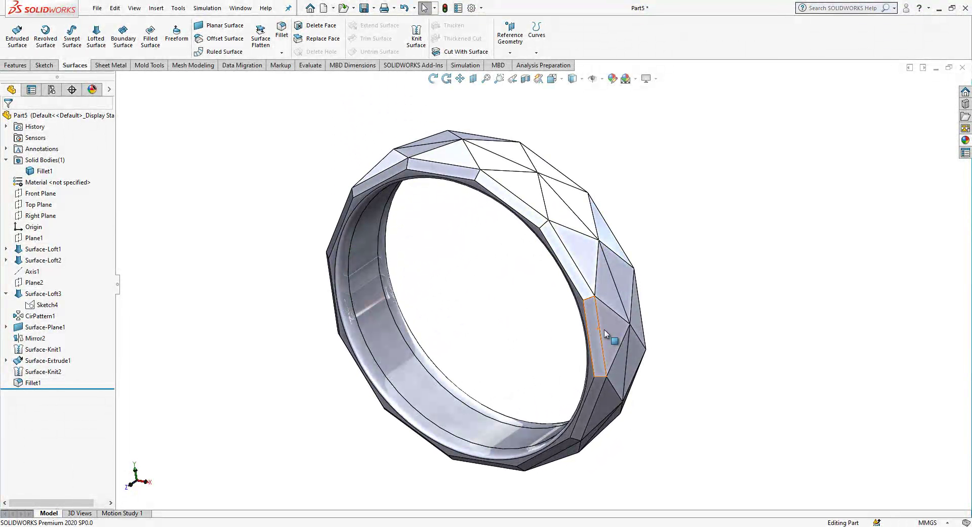